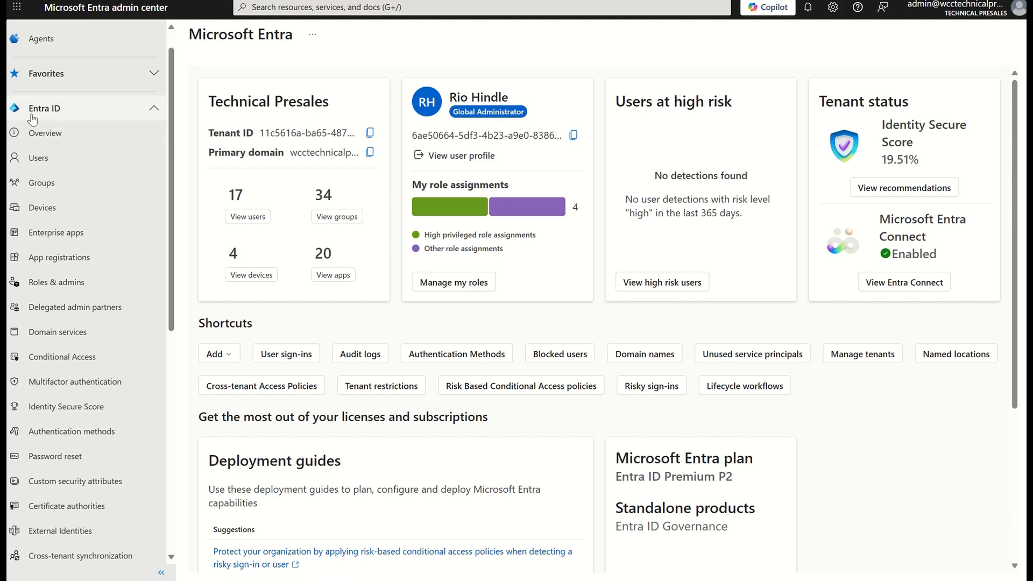
- Open the Conditional Access policy templates and browse the Zero Trust, Remote work, Protect administrator and Secure foundation categories
left_click(54, 357)
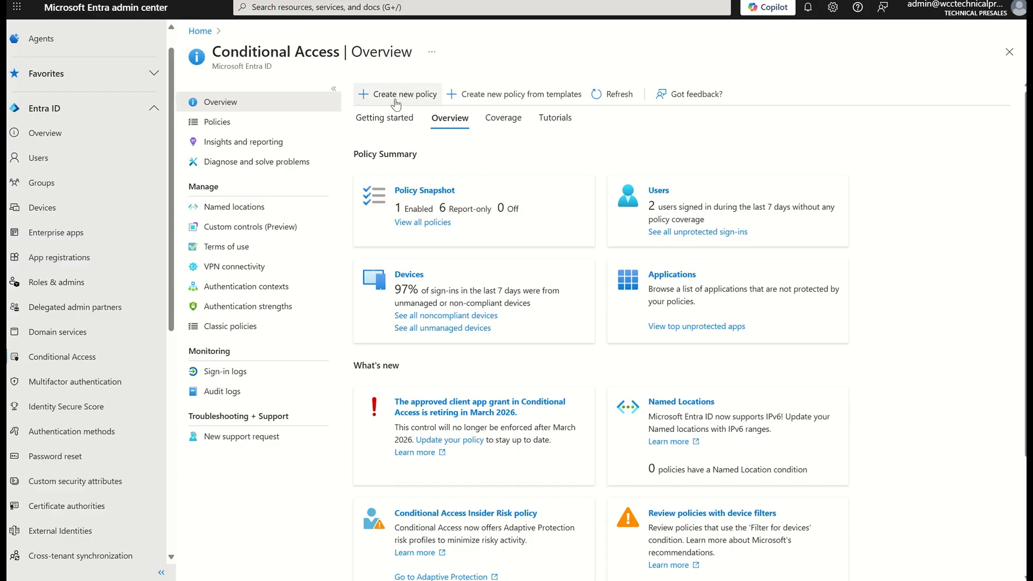
left_click(478, 94)
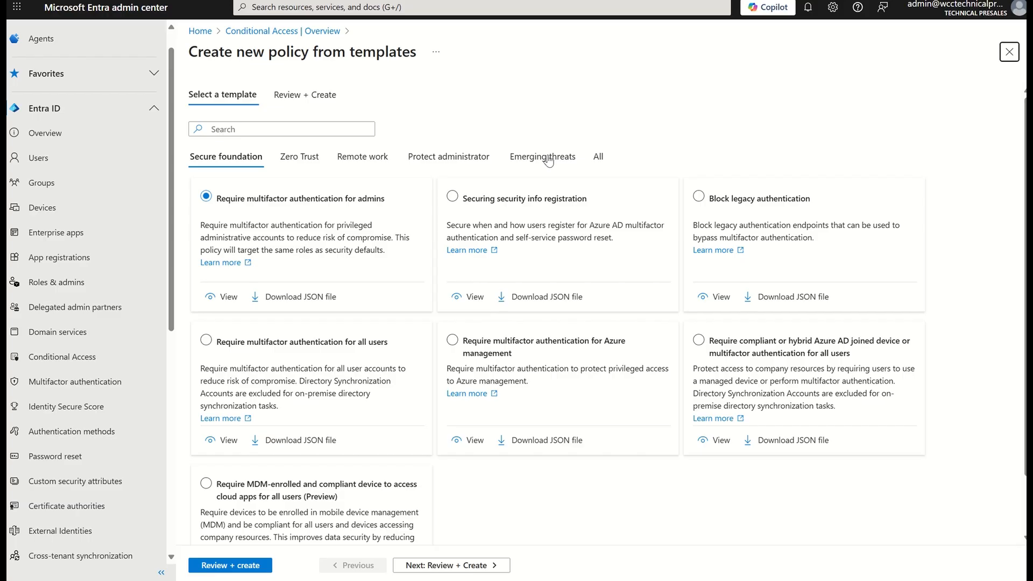
left_click(295, 164)
left_click(349, 162)
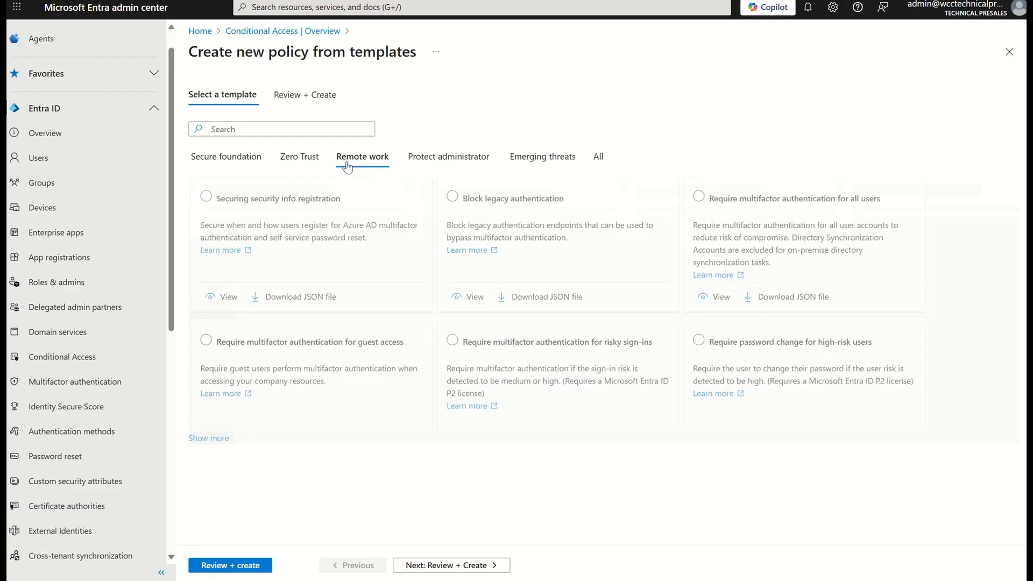
left_click(415, 160)
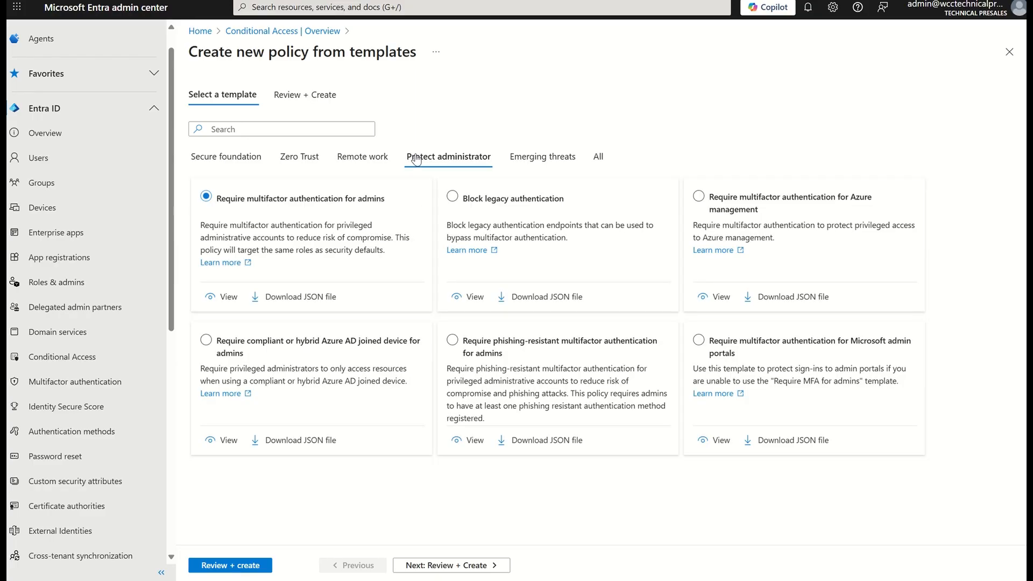
left_click(231, 160)
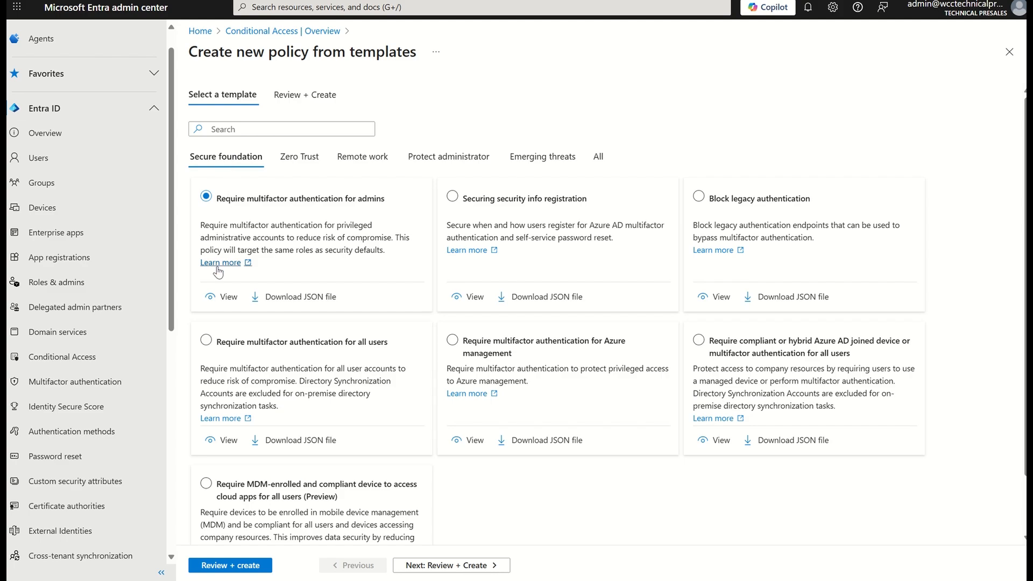
- View the summary of the "Require multifactor authentication for admins" template and examine its name, excluded users and included roles
left_click(219, 297)
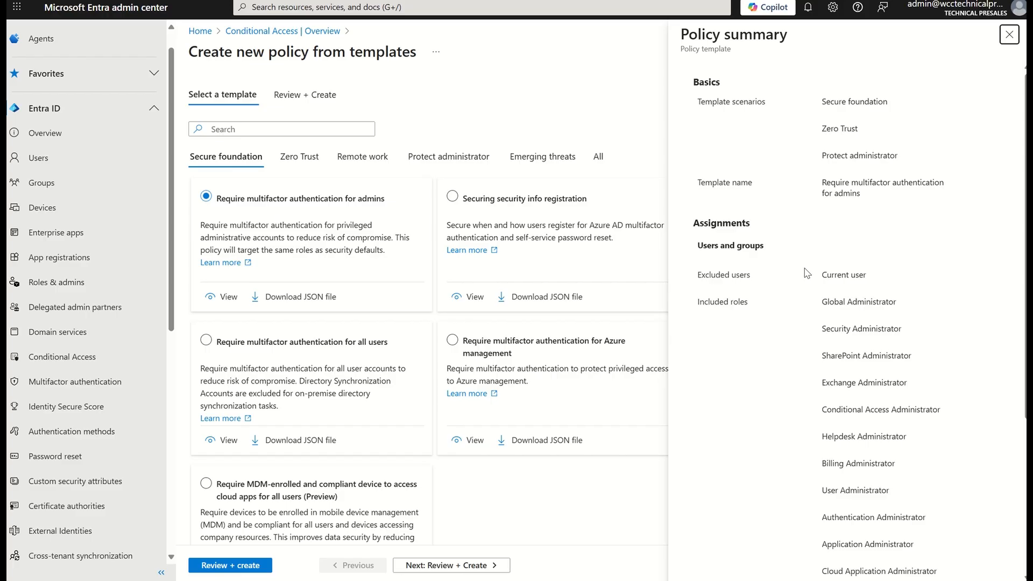
scroll(807, 273, "down", 4)
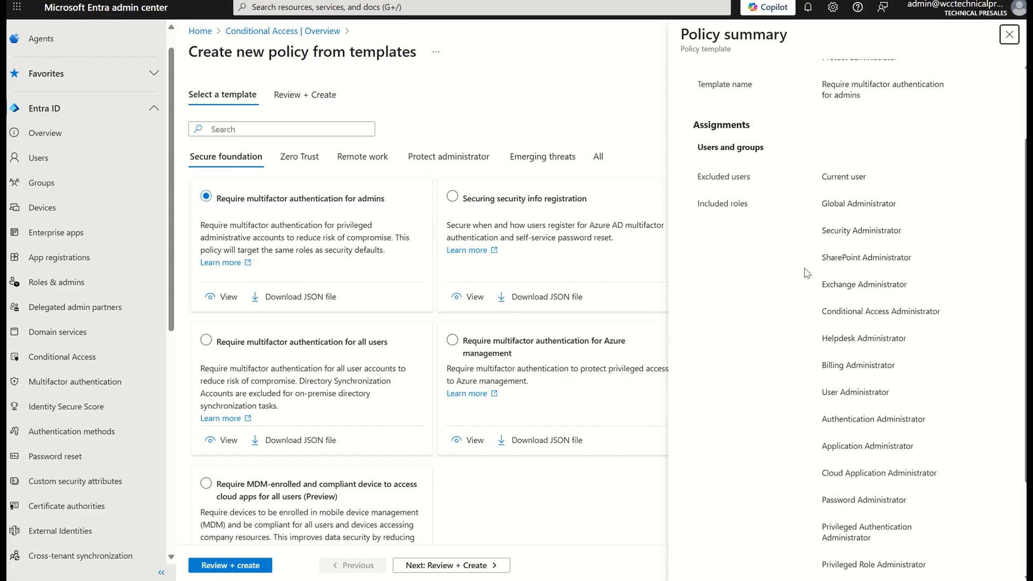
scroll(808, 273, "up", 4)
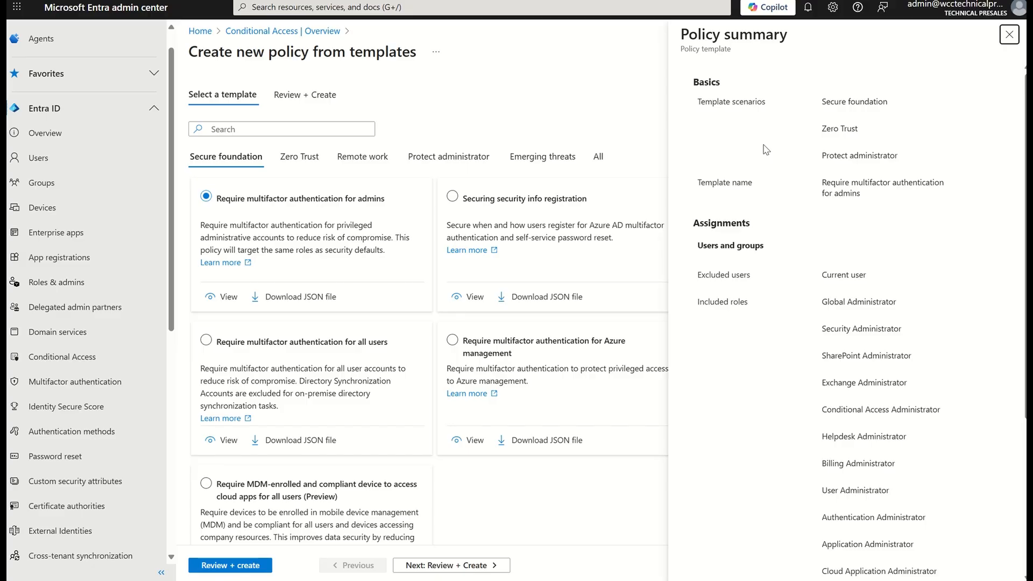
left_click_drag(863, 197, 822, 185)
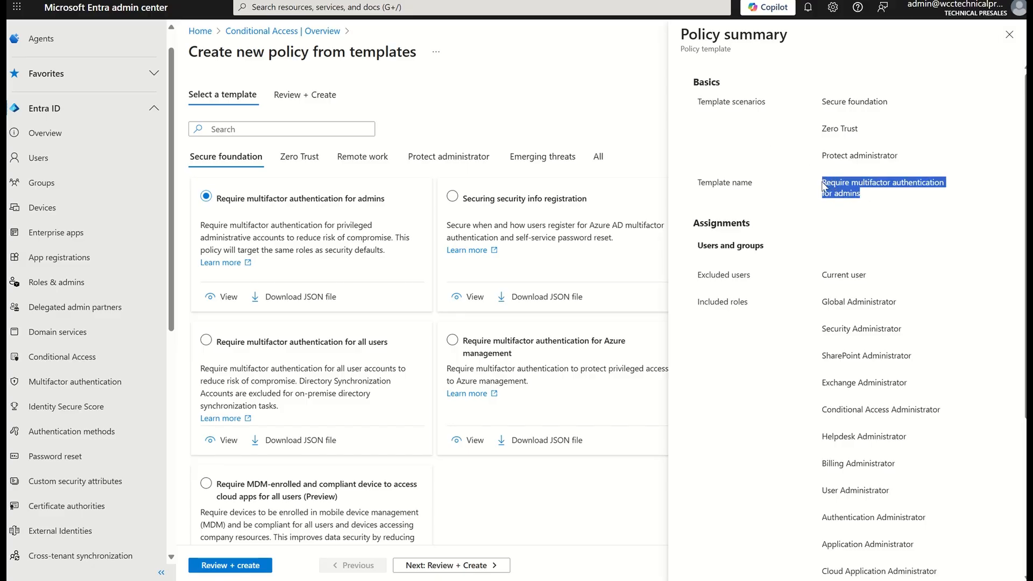
scroll(861, 297, "down", 2)
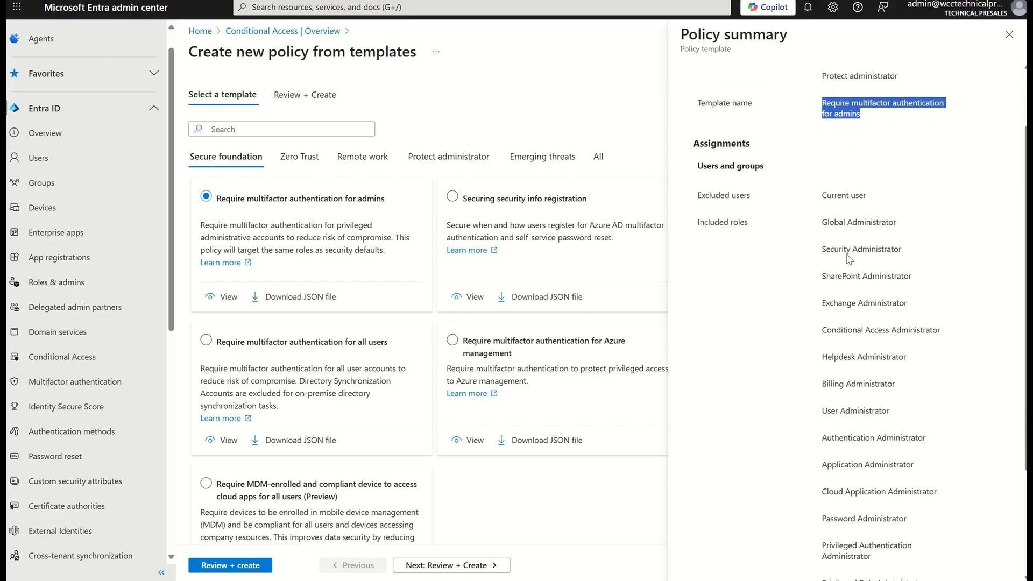
left_click_drag(870, 198, 824, 199)
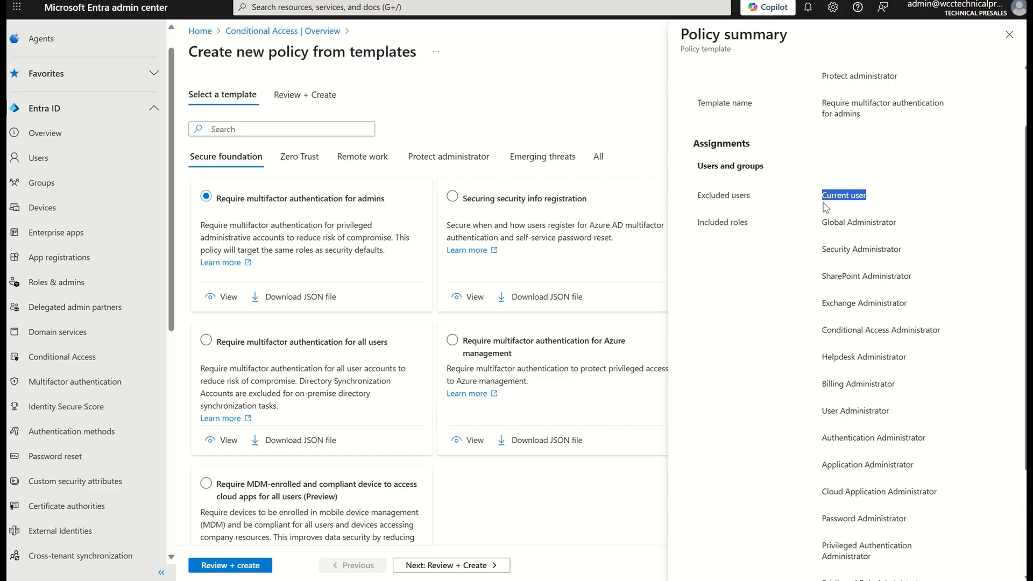
left_click_drag(822, 221, 877, 245)
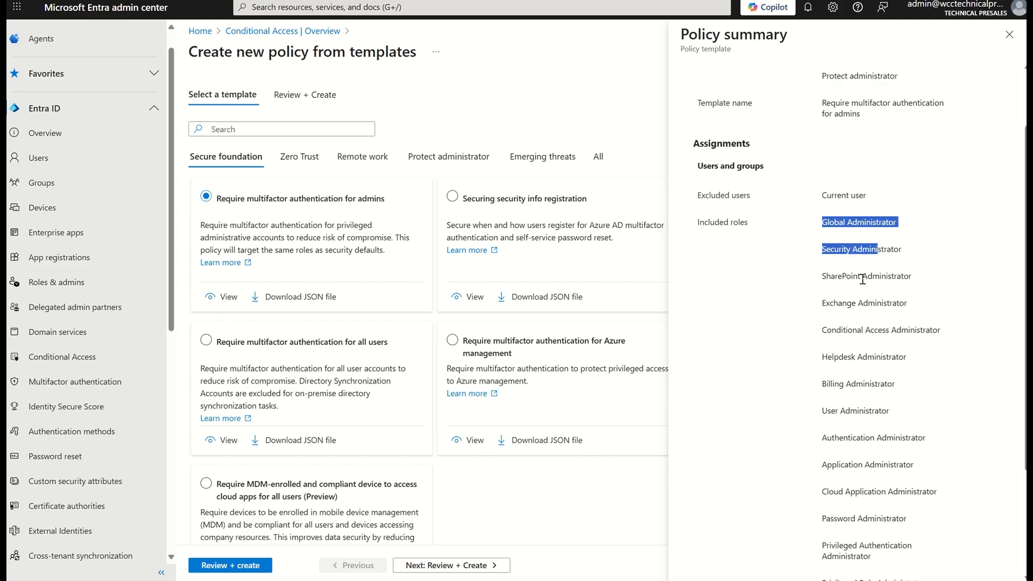
scroll(861, 326, "down", 3)
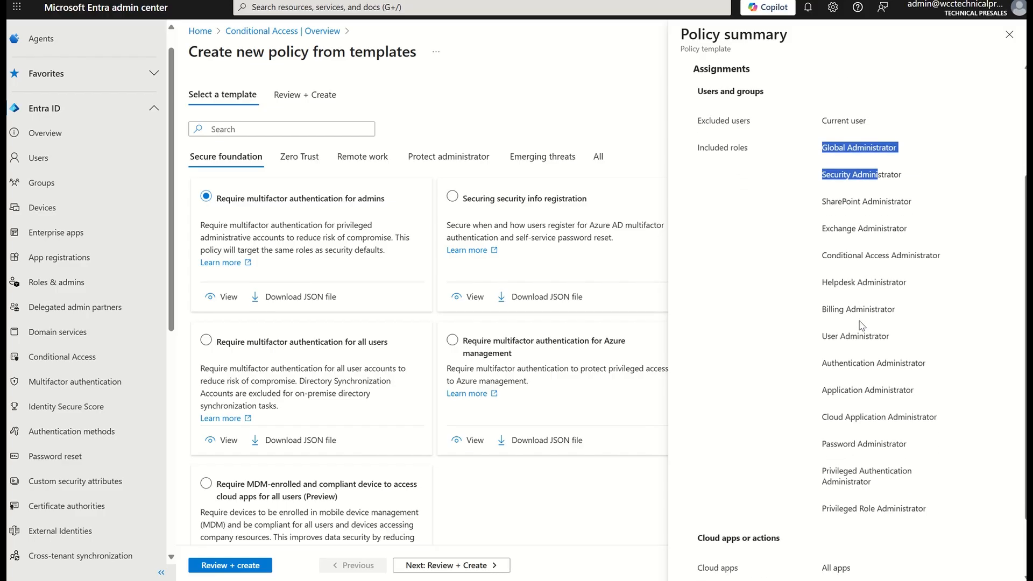
scroll(861, 326, "down", 2)
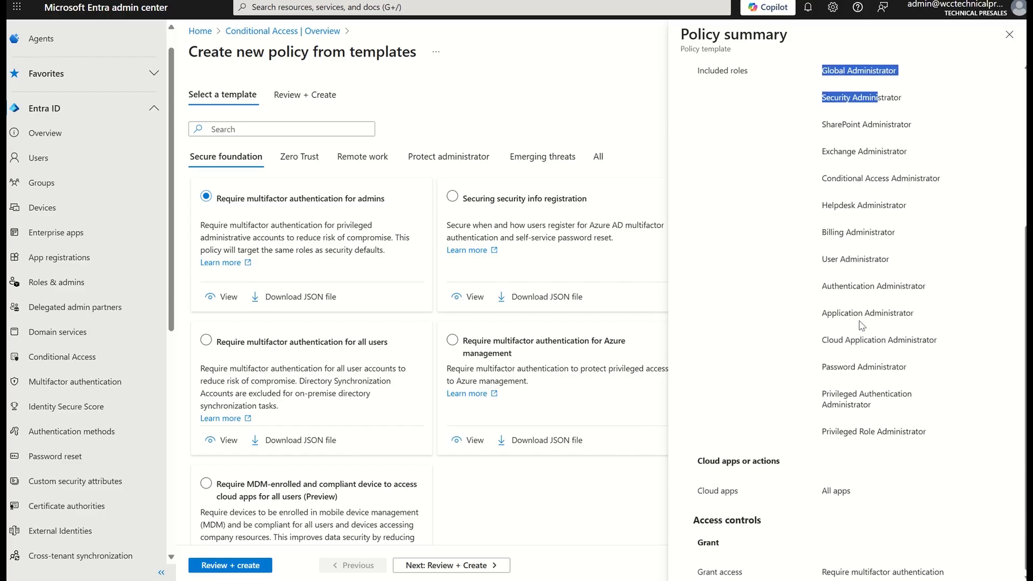
- Examine the template's cloud apps and grant access requirement against its included roles, and close the policy summary
left_click_drag(850, 492, 823, 494)
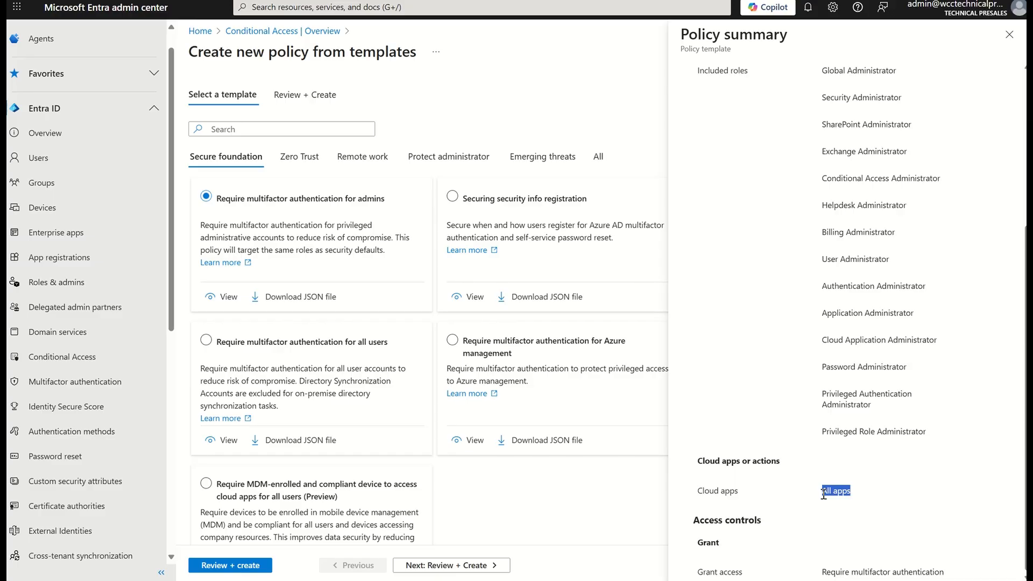
left_click(824, 576)
left_click_drag(824, 576, 944, 569)
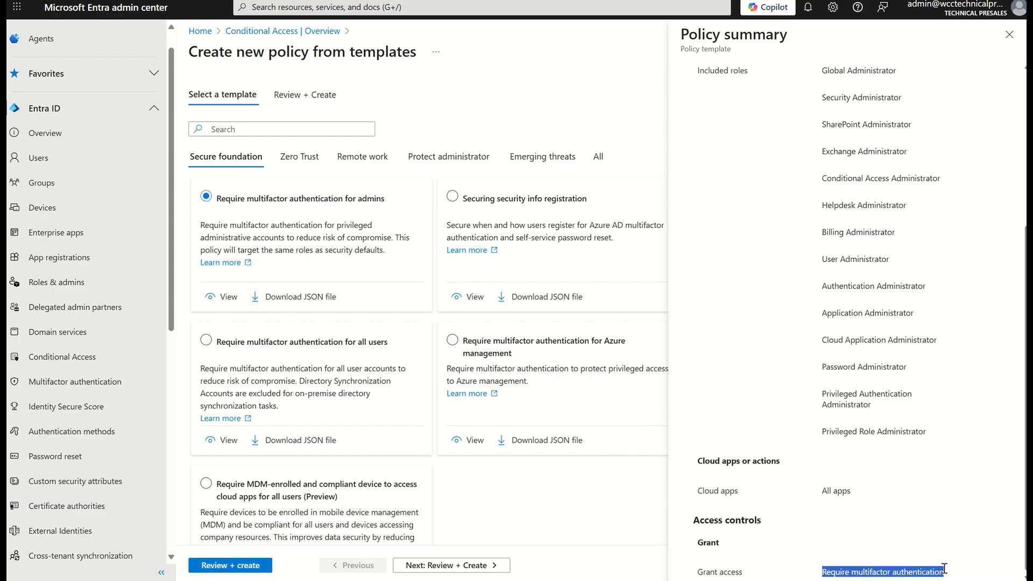
left_click_drag(950, 434, 817, 285)
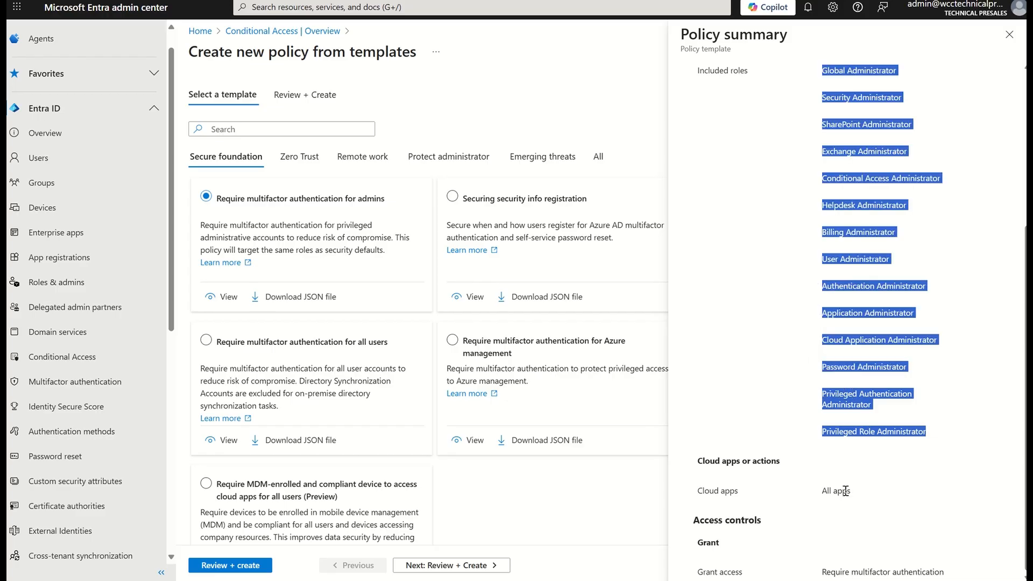
left_click_drag(851, 493, 824, 493)
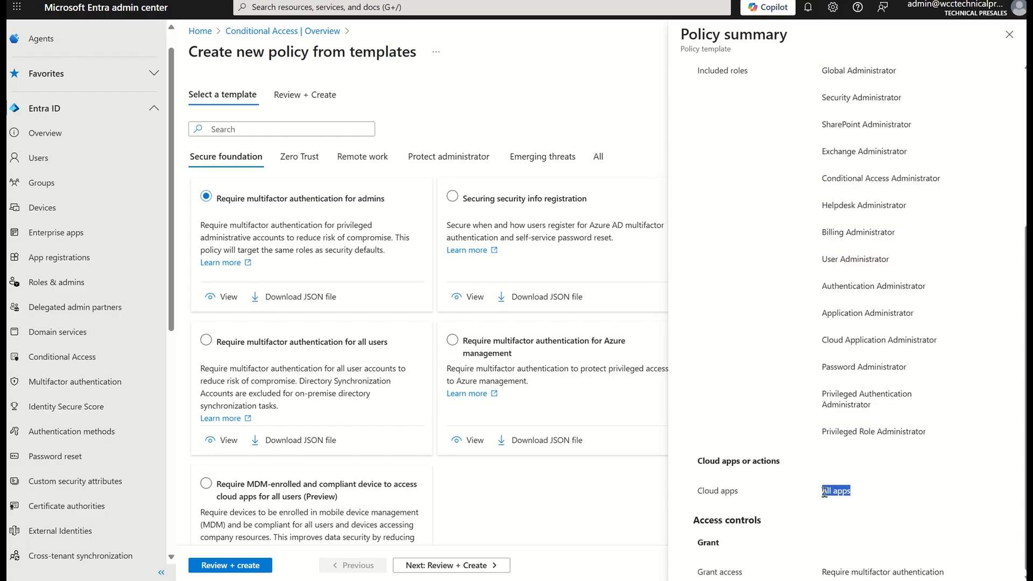
left_click_drag(952, 575, 822, 579)
scroll(791, 362, "up", 5)
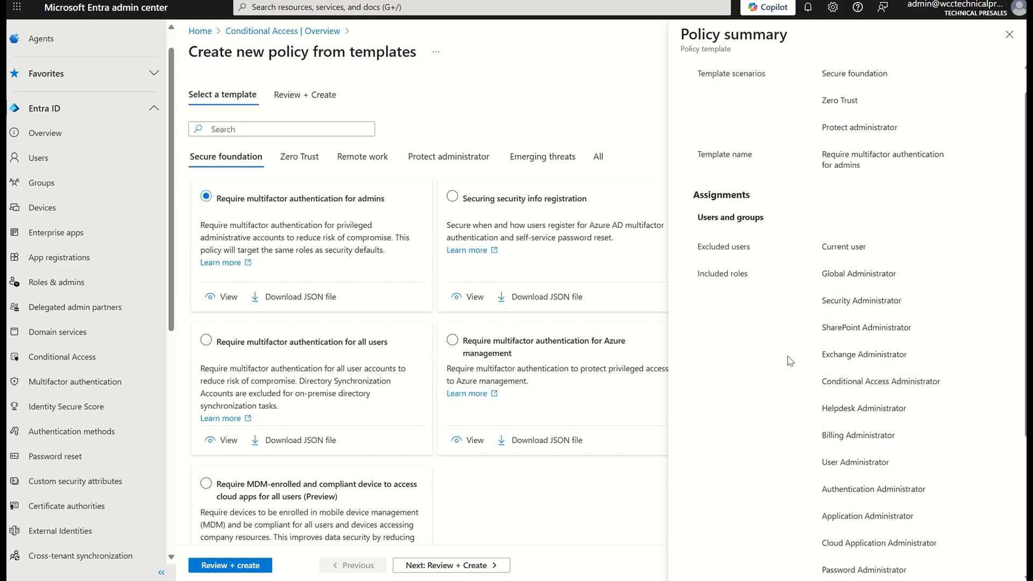
left_click(1010, 35)
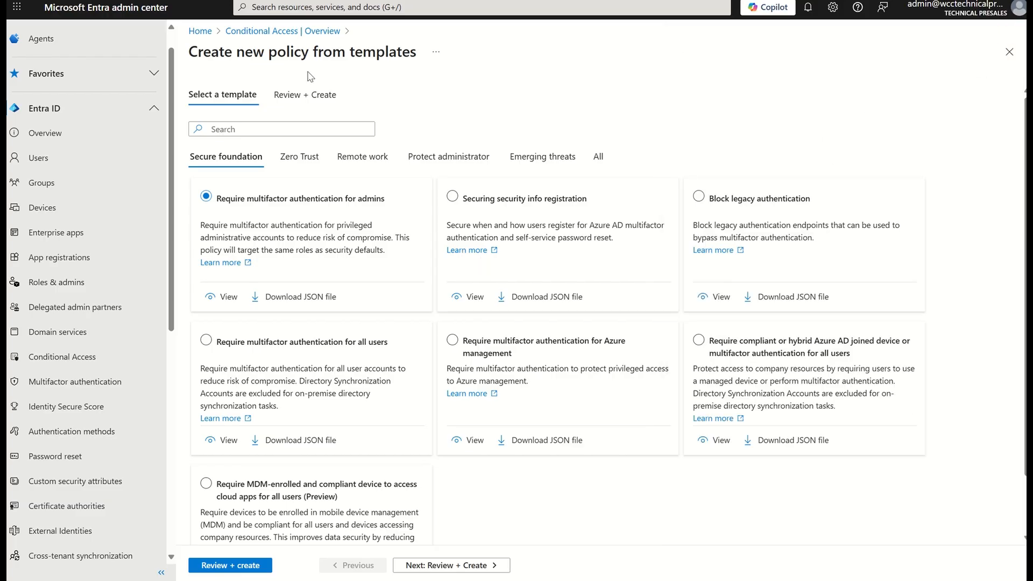
- Discard the template selection, look over the blank Conditional Access policy form, and return to the Conditional Access overview
left_click(273, 35)
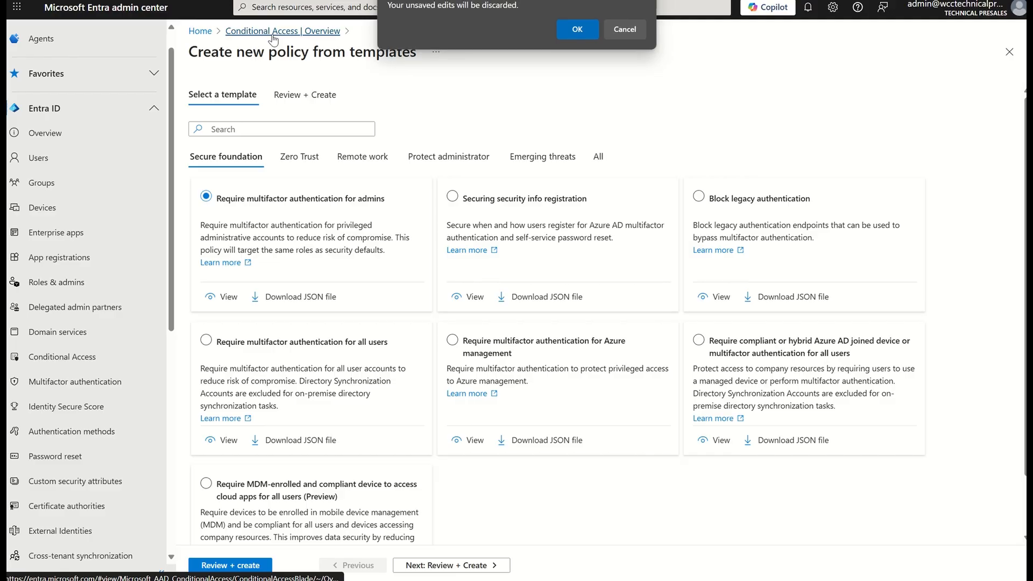
left_click(570, 31)
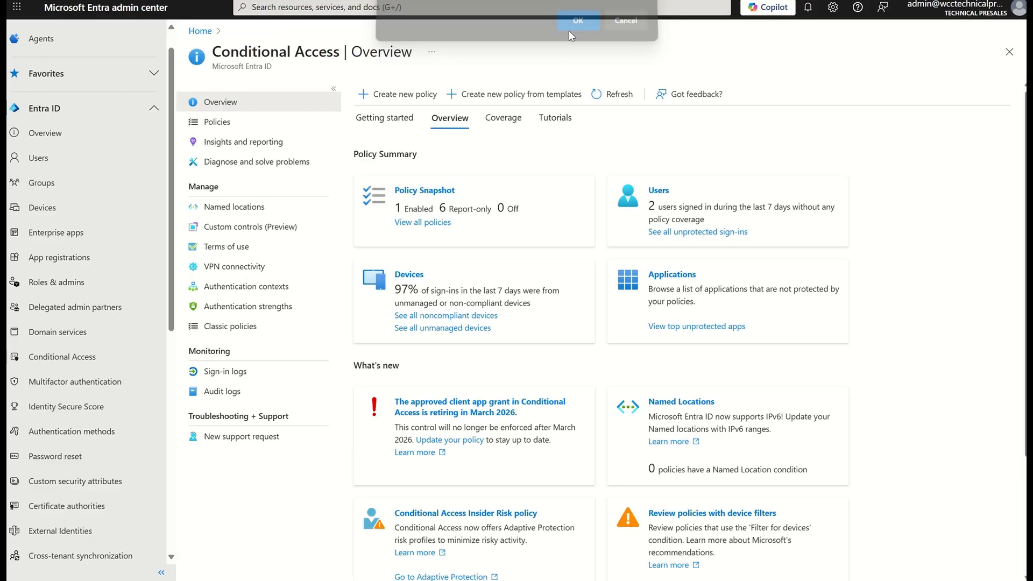
left_click(400, 95)
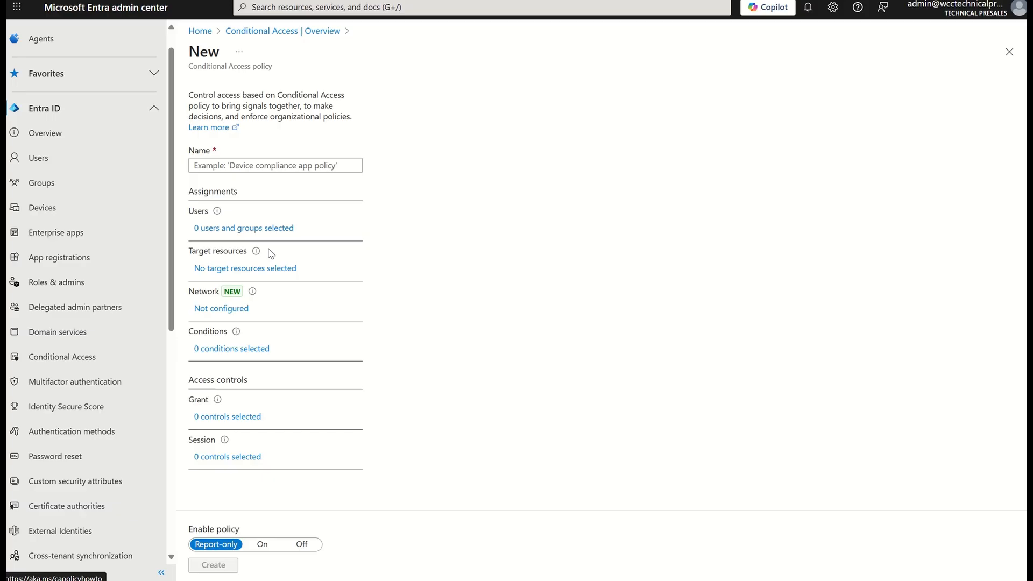
left_click(277, 32)
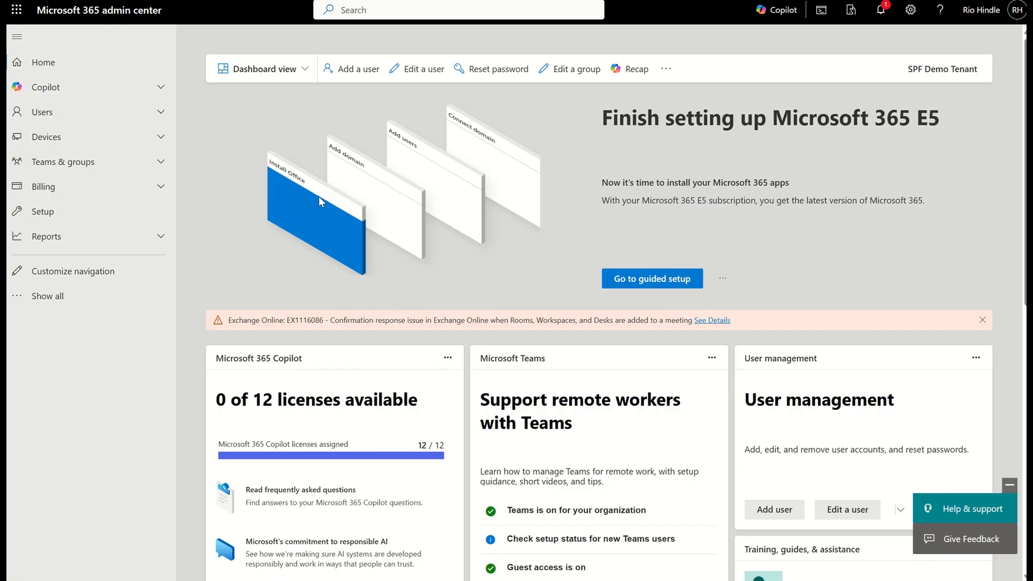
- In the Microsoft 365 admin center, find the "Deploy Conditional Access (CA) Policy templates" guide under Setup and start it
left_click(47, 296)
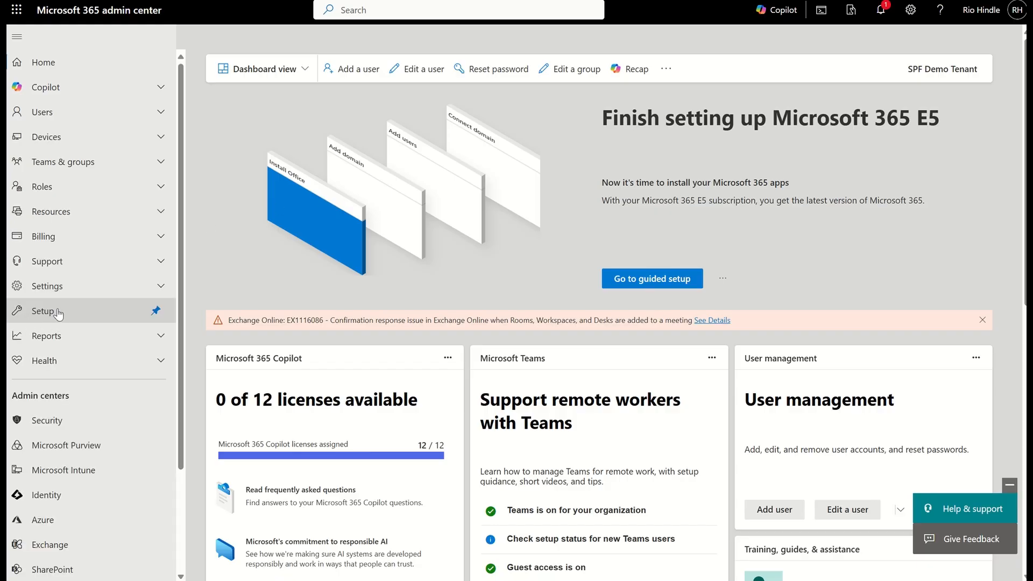
left_click(43, 311)
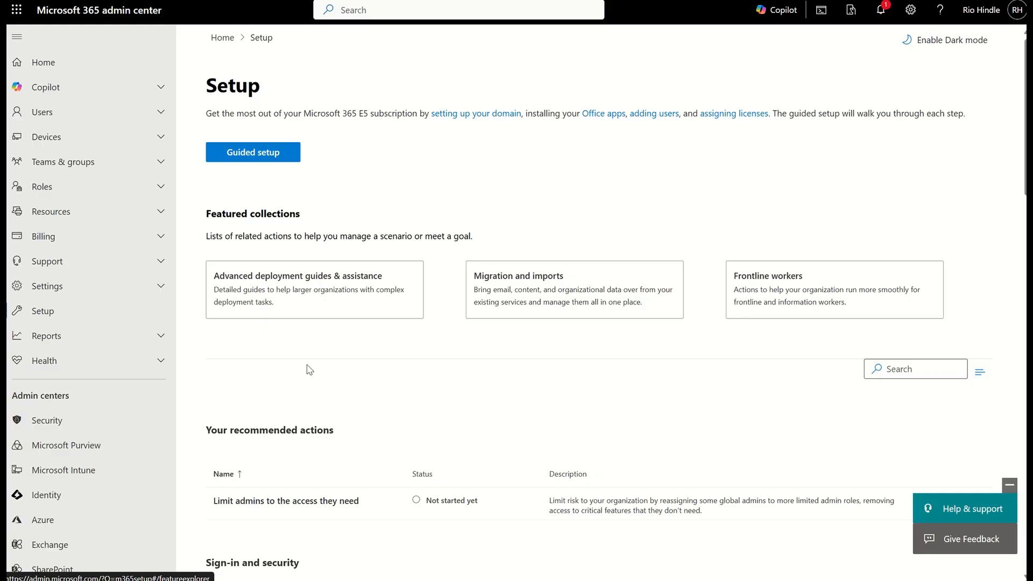
scroll(383, 371, "down", 2)
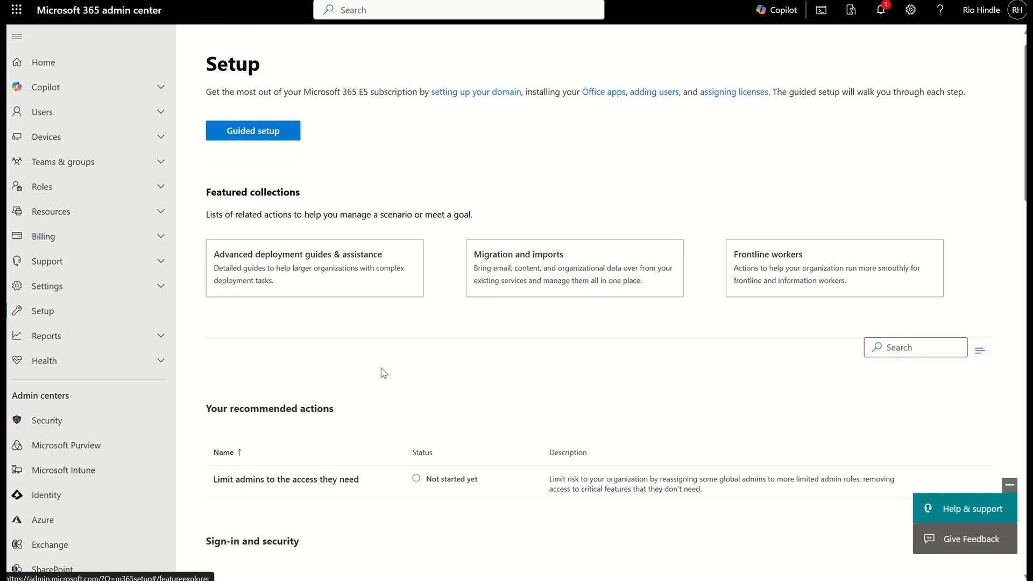
scroll(383, 372, "down", 4)
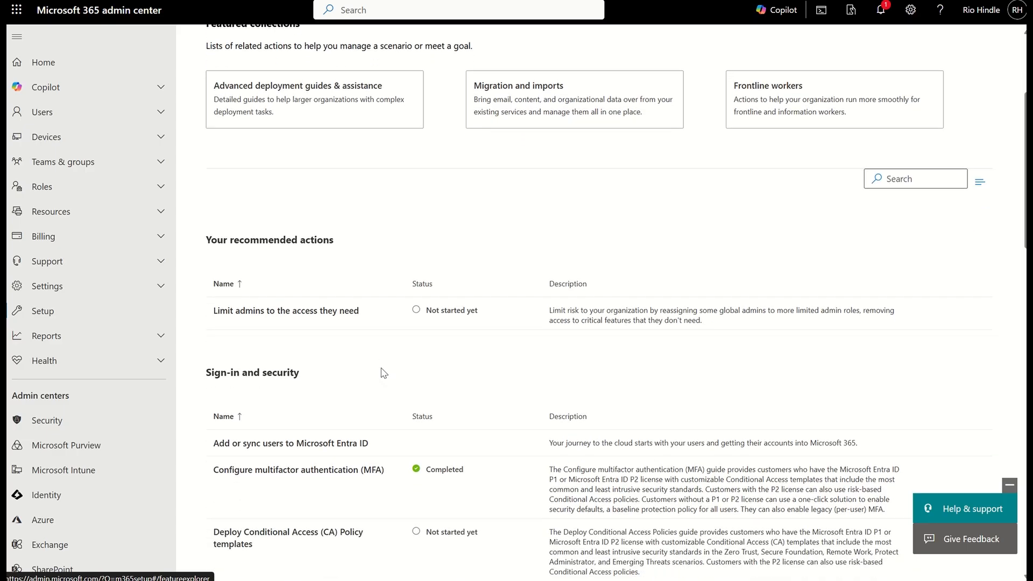
scroll(382, 372, "down", 3)
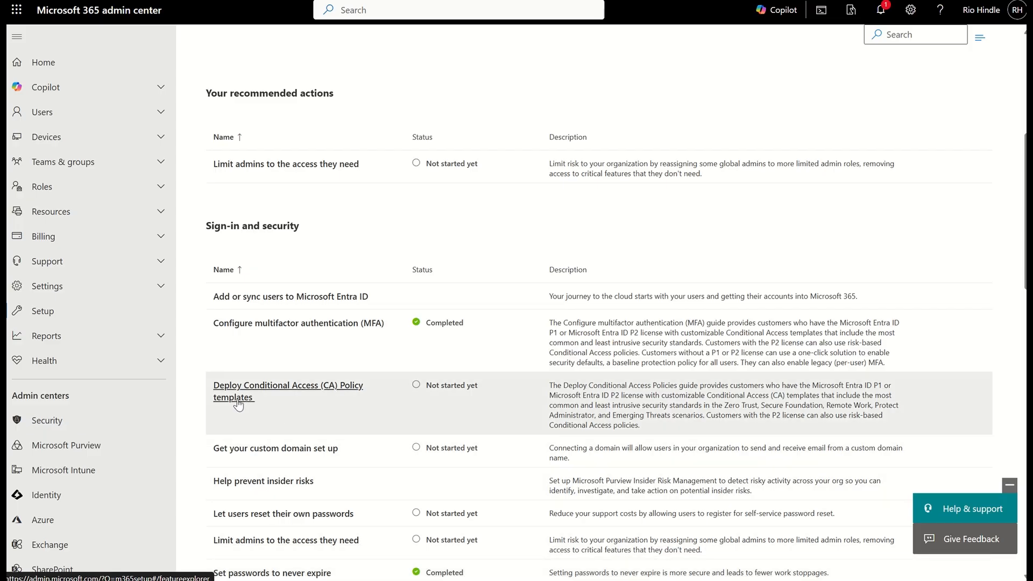
left_click(238, 401)
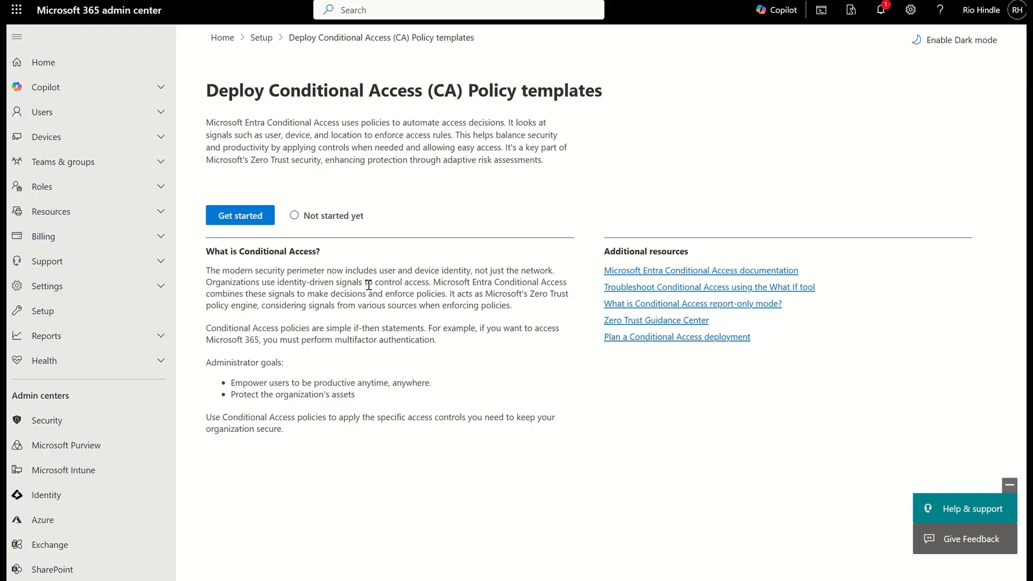
left_click(226, 221)
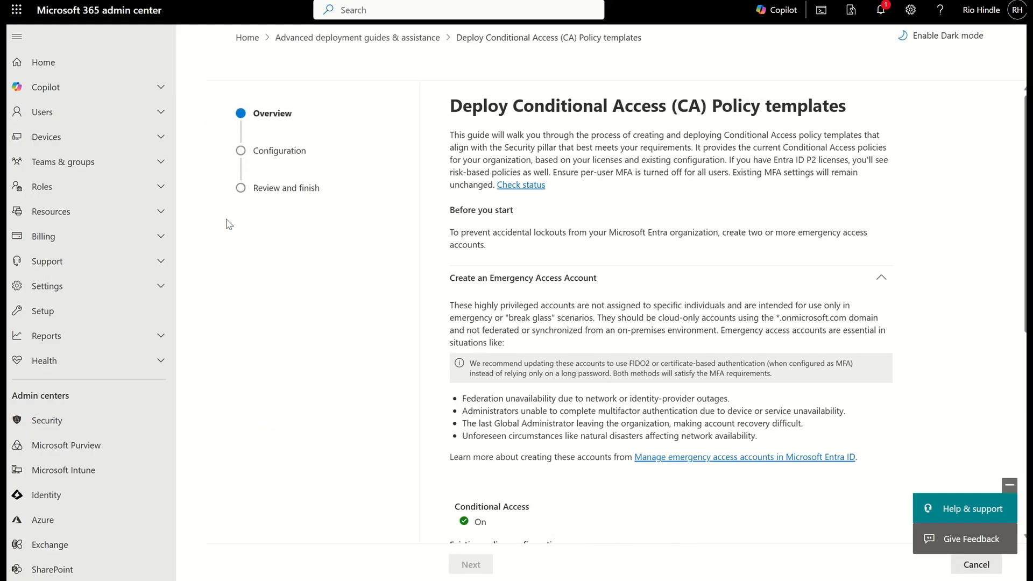
- Read the guide's introduction on existing MFA settings and open Authentication methods in the Microsoft Entra admin center for reference
scroll(556, 297, "down", 2)
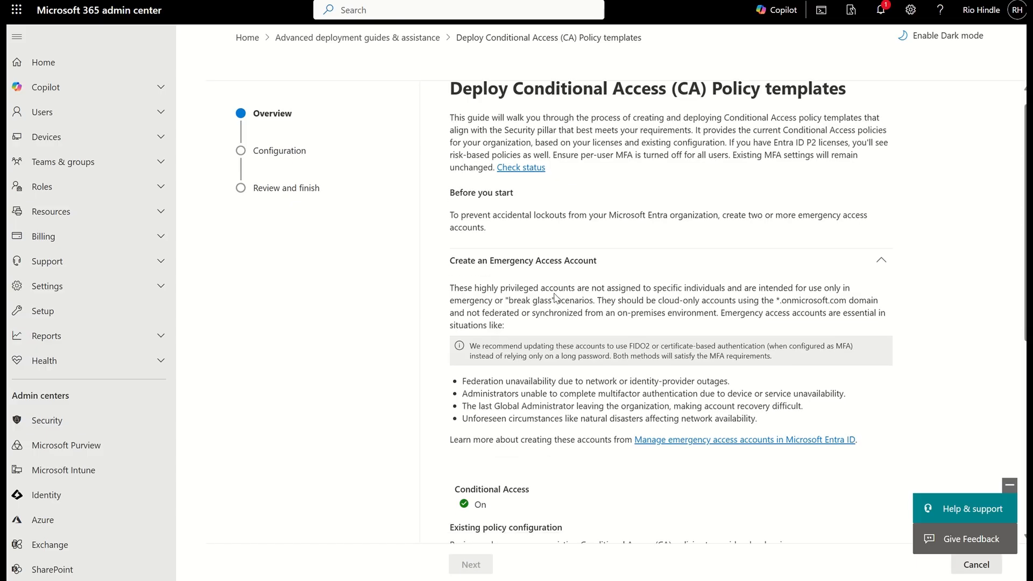
scroll(556, 297, "up", 2)
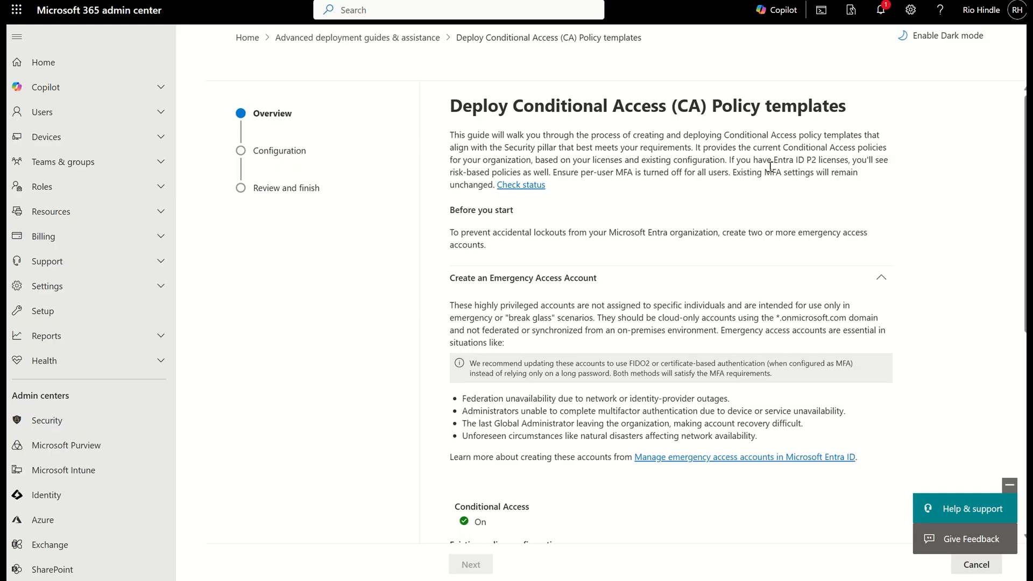
left_click_drag(747, 173, 491, 189)
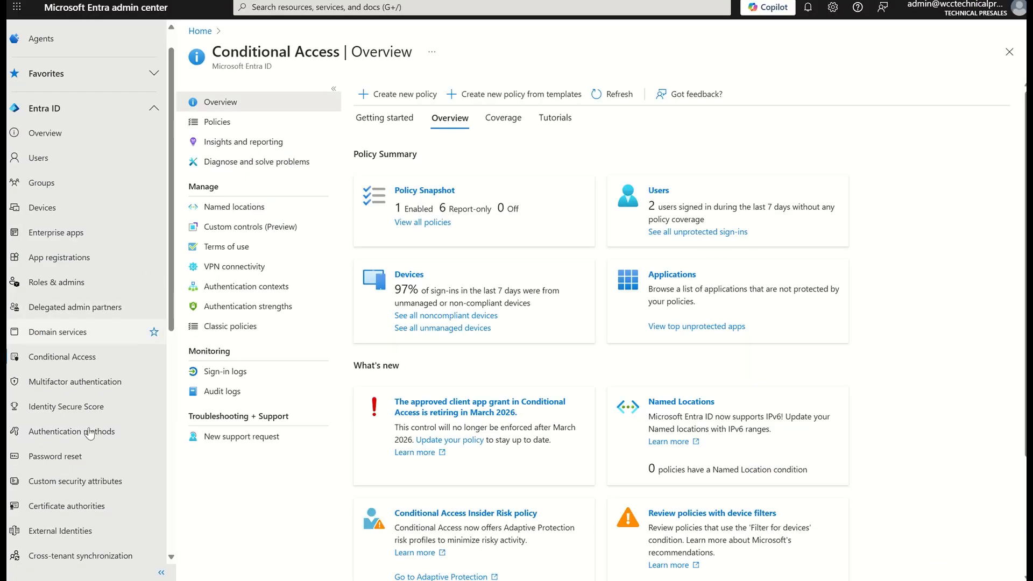
left_click(88, 432)
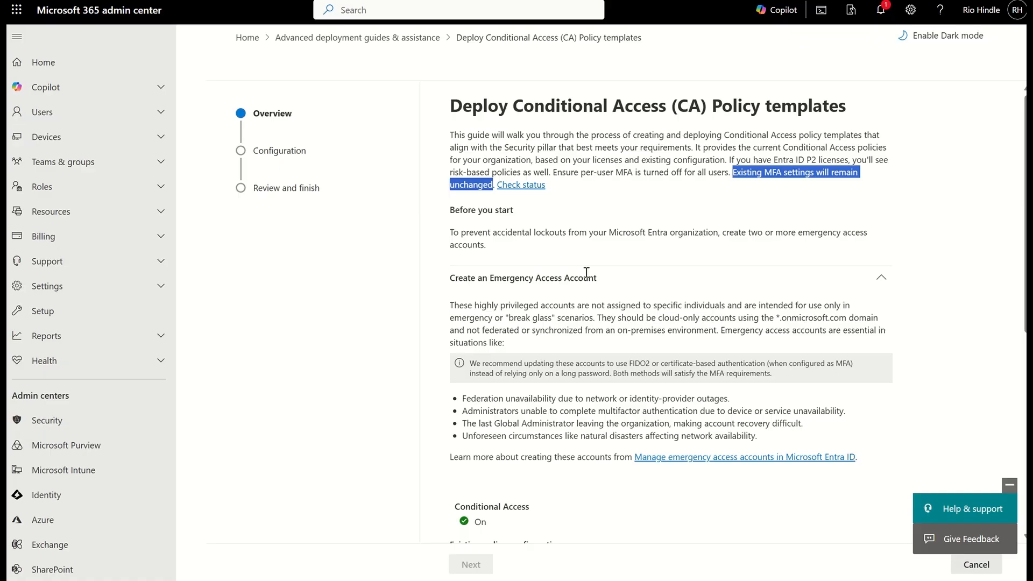
- Read the guide's advice on creating emergency access accounts, including the situations that require them, through to the existing policy configuration section
scroll(587, 273, "down", 2)
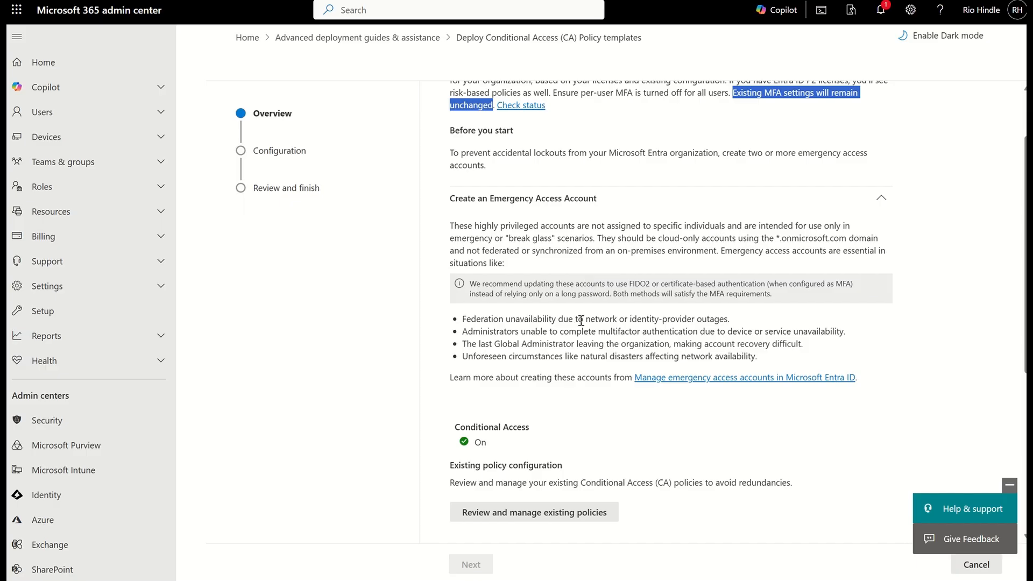
scroll(583, 325, "down", 1)
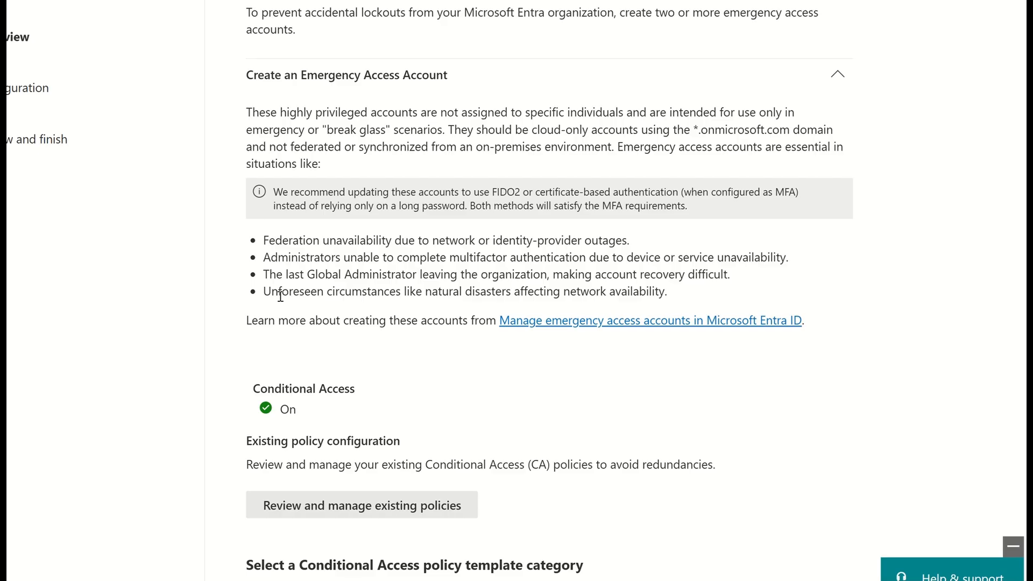
left_click_drag(420, 275, 548, 275)
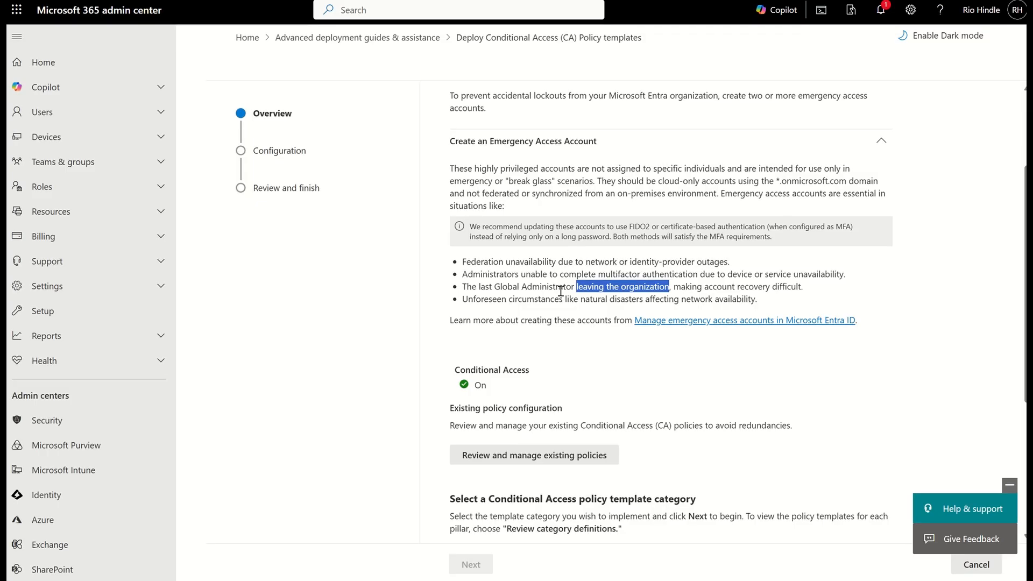
right_click(580, 359)
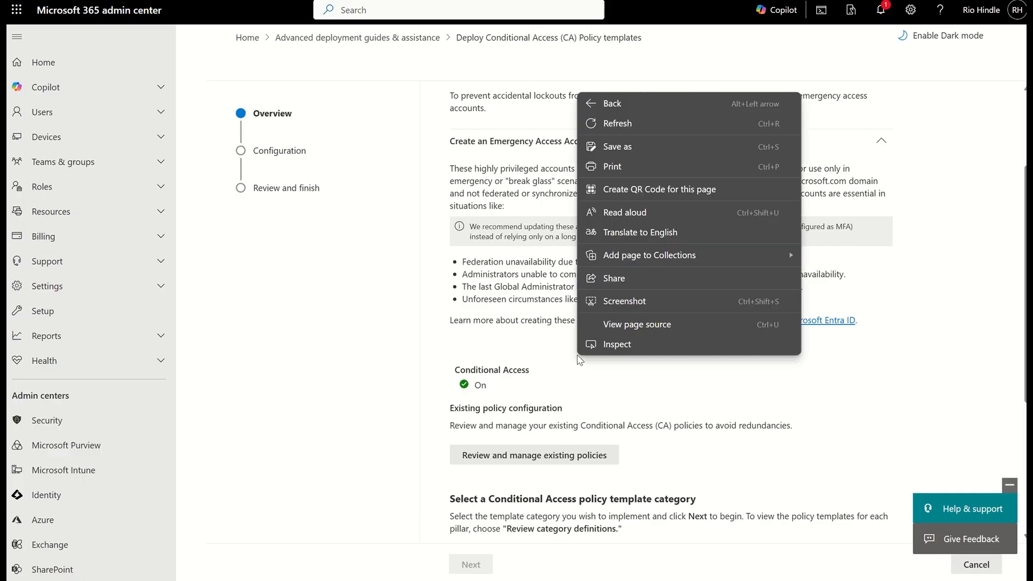
left_click(534, 377)
scroll(534, 377, "down", 3)
scroll(534, 376, "down", 2)
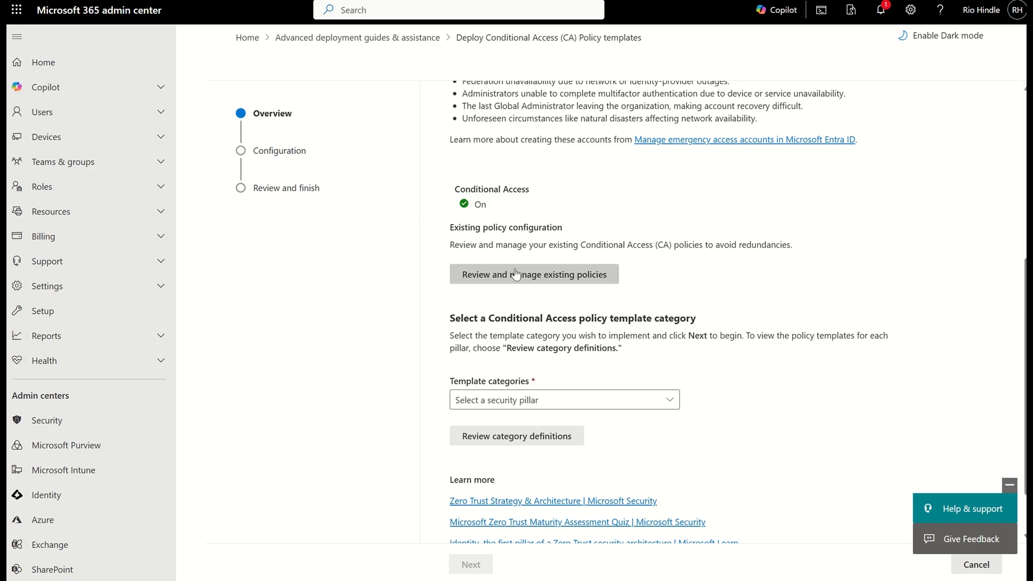
- Review the existing Conditional Access policies, checking the status choices for SPF Block legacy authentication Policy and the Type column, and close the list
left_click(514, 275)
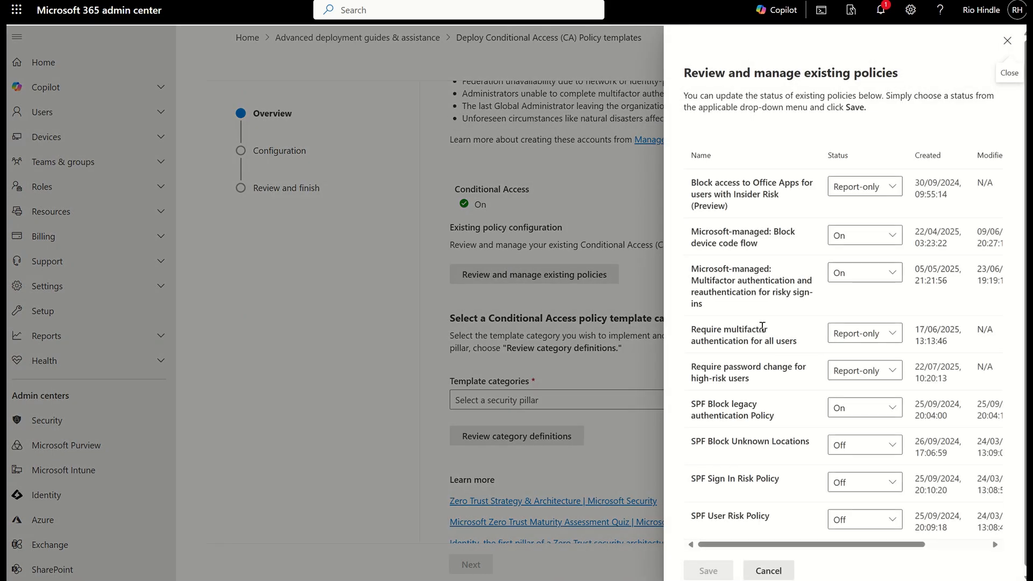
scroll(762, 327, "down", 1)
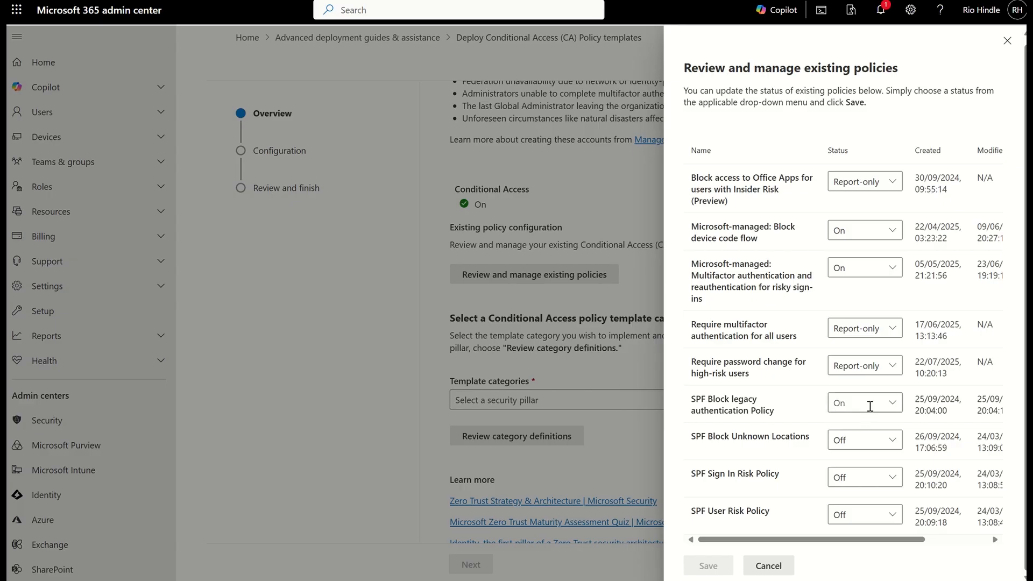
left_click(892, 407)
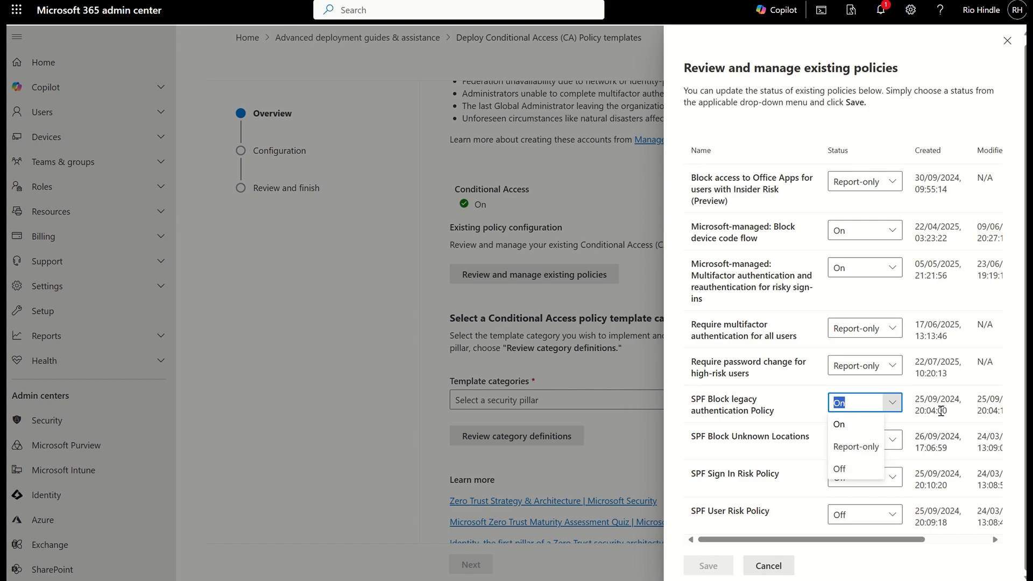
scroll(964, 406, "right", 3)
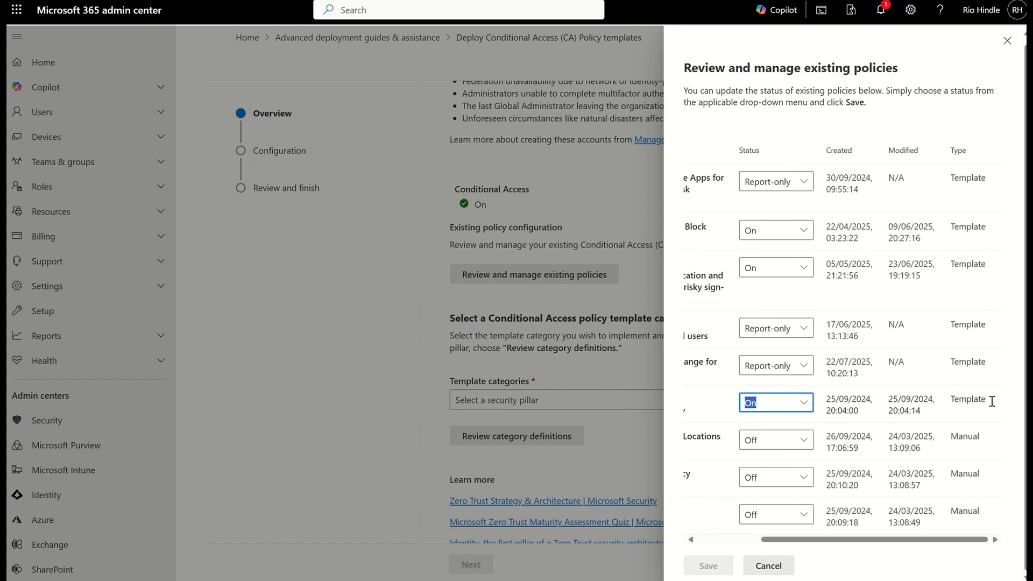
scroll(991, 401, "left", 1)
scroll(991, 402, "right", 1)
scroll(927, 427, "left", 1)
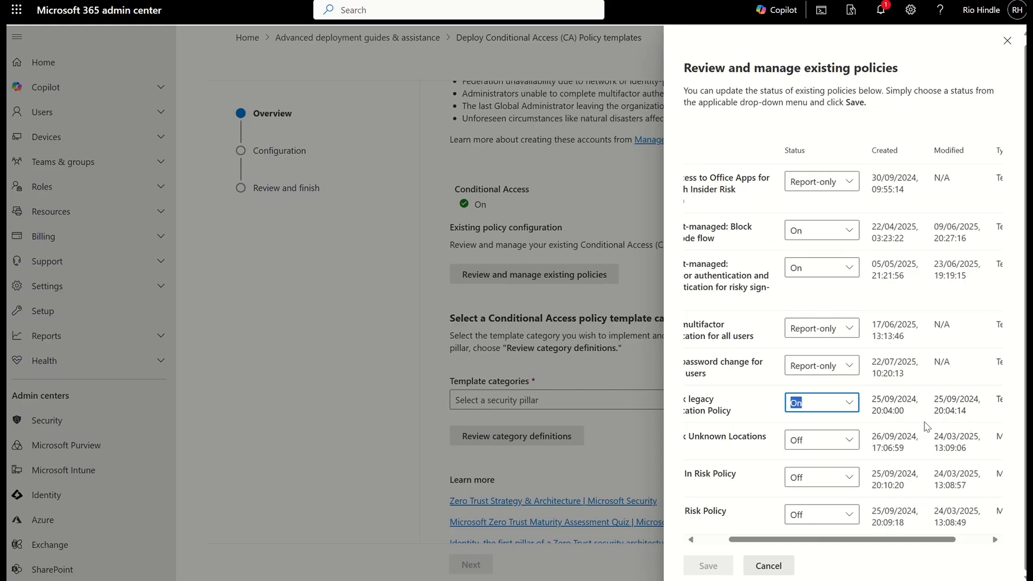
scroll(927, 427, "left", 1)
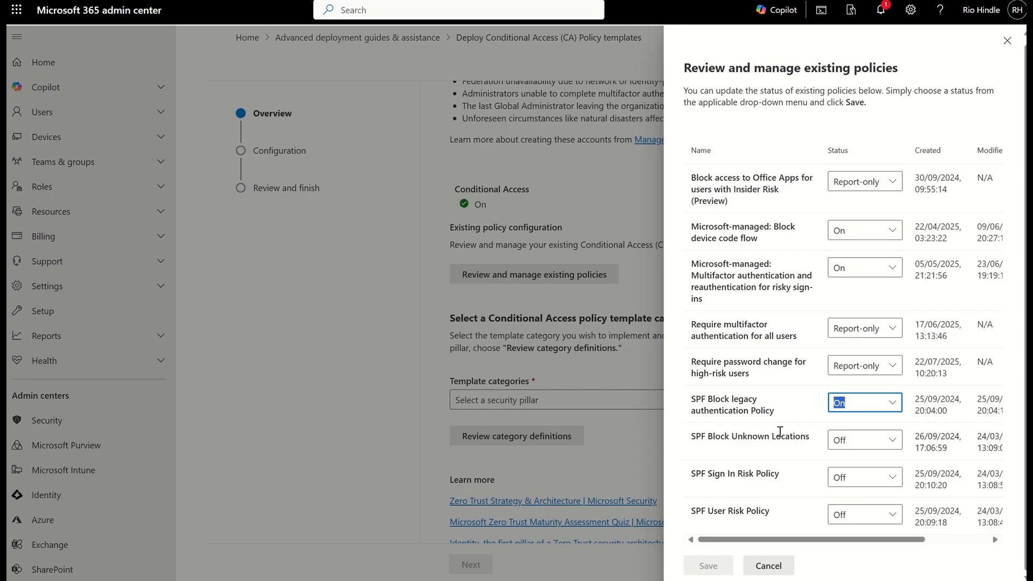
left_click(1006, 41)
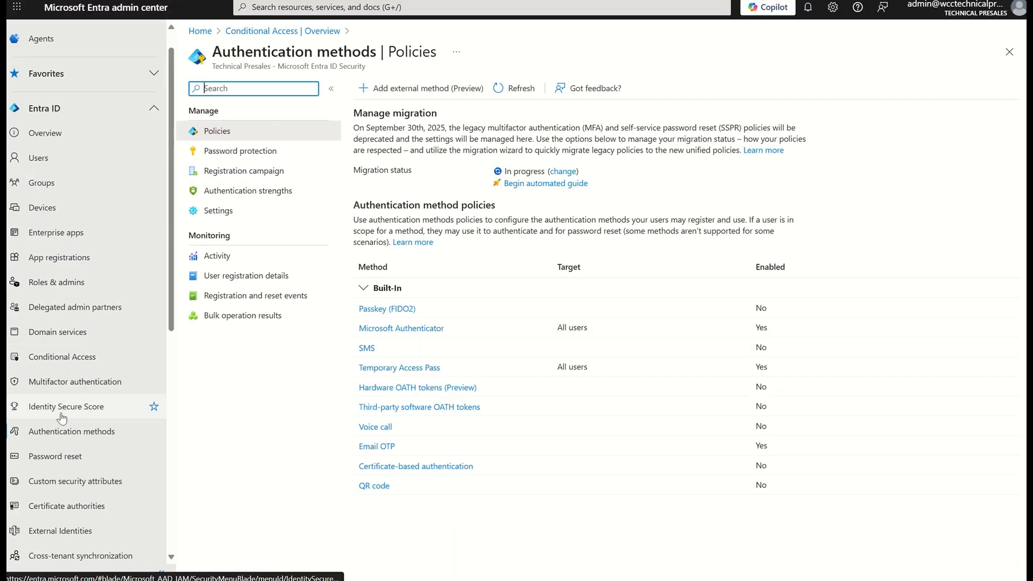
- In the Microsoft Entra admin center, open the Conditional Access policies list and examine each policy's creator and state
left_click(52, 357)
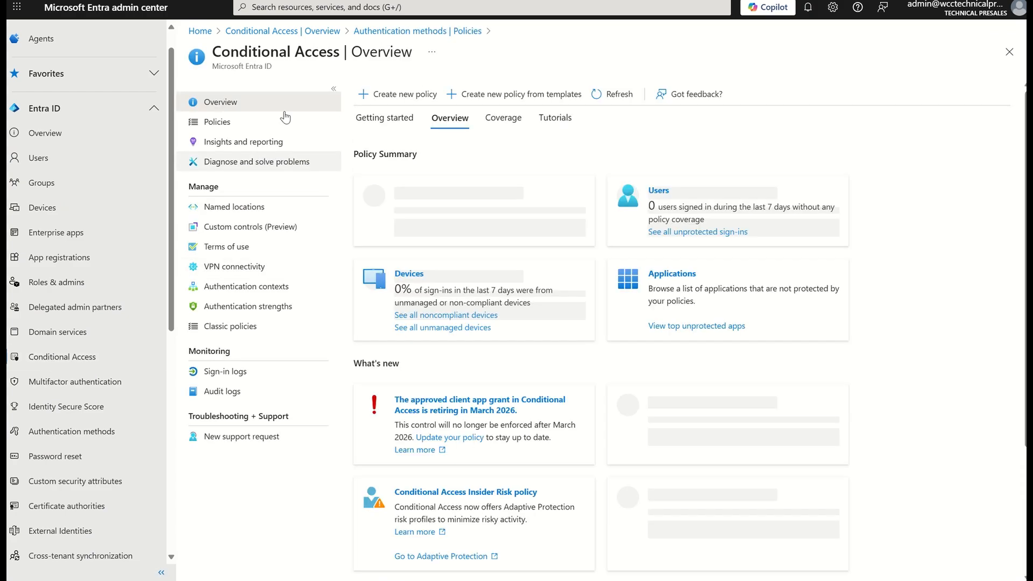
left_click(236, 123)
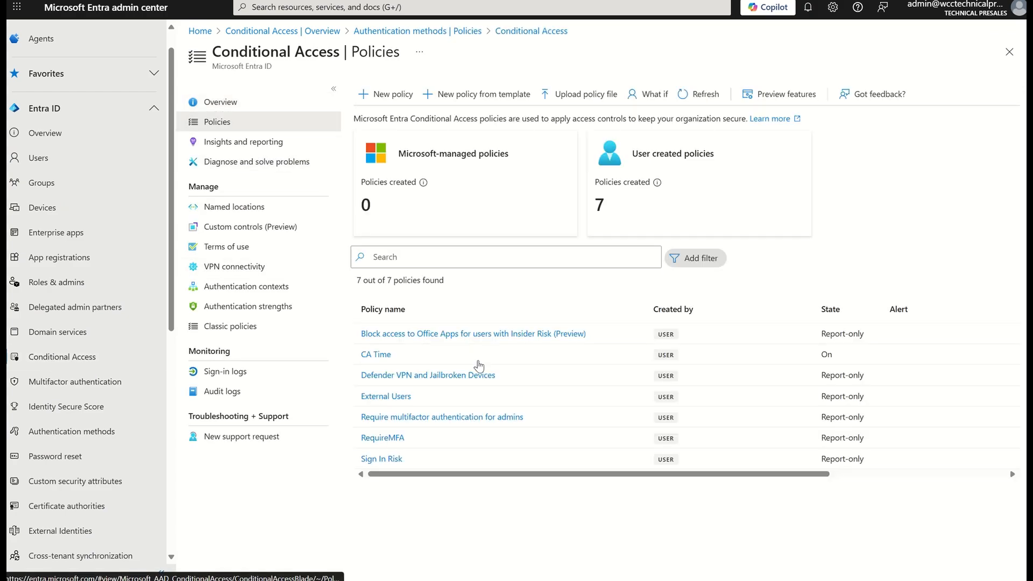
scroll(468, 376, "up", 3)
scroll(468, 379, "right", 1)
scroll(469, 380, "left", 1)
scroll(468, 381, "left", 2)
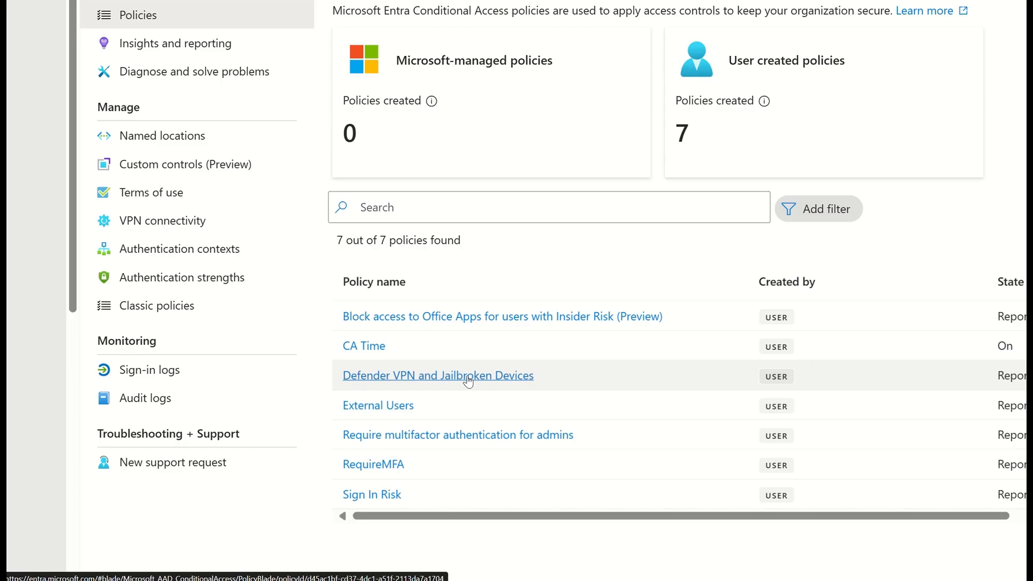
scroll(468, 382, "right", 5)
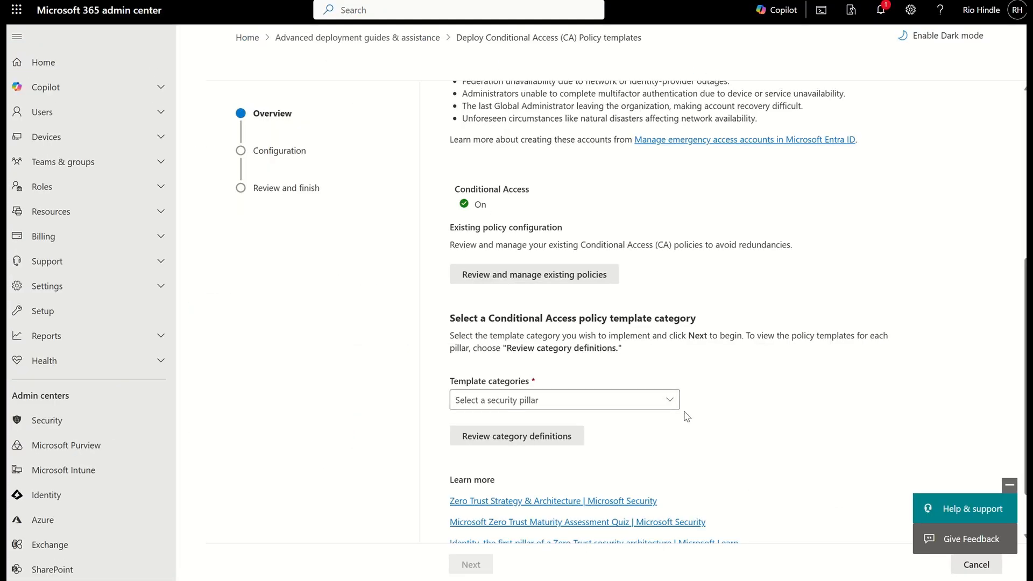
- Back in the Microsoft 365 admin center guide, choose Zero Trust (Recommended) as the template category
scroll(685, 415, "down", 1)
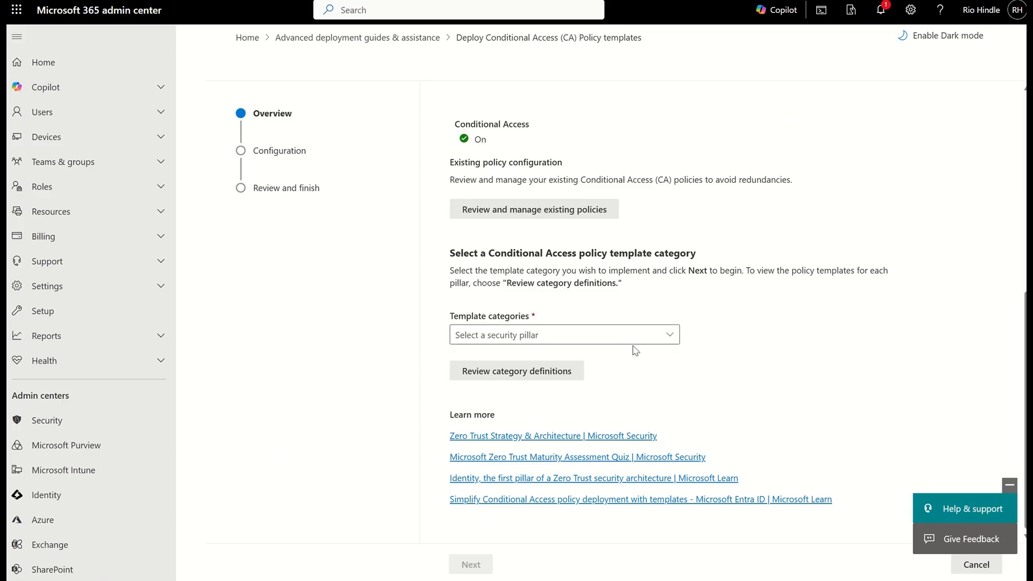
left_click(669, 335)
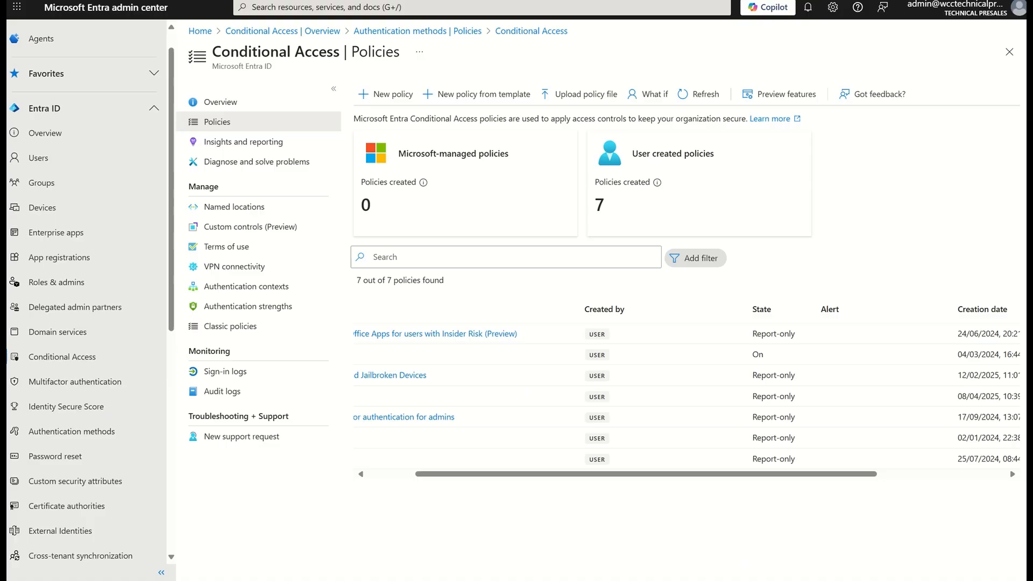
left_click(453, 102)
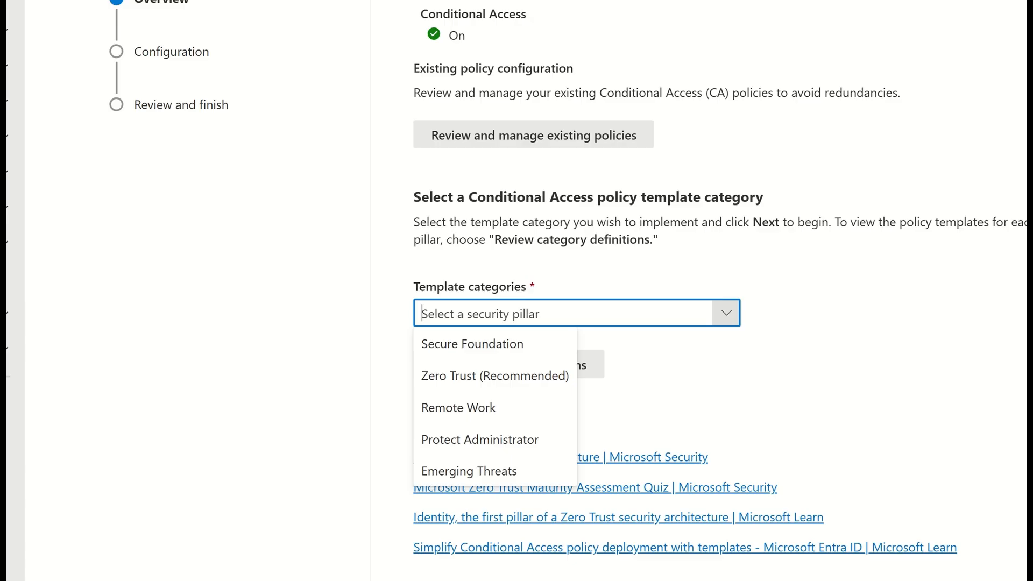
left_click(514, 383)
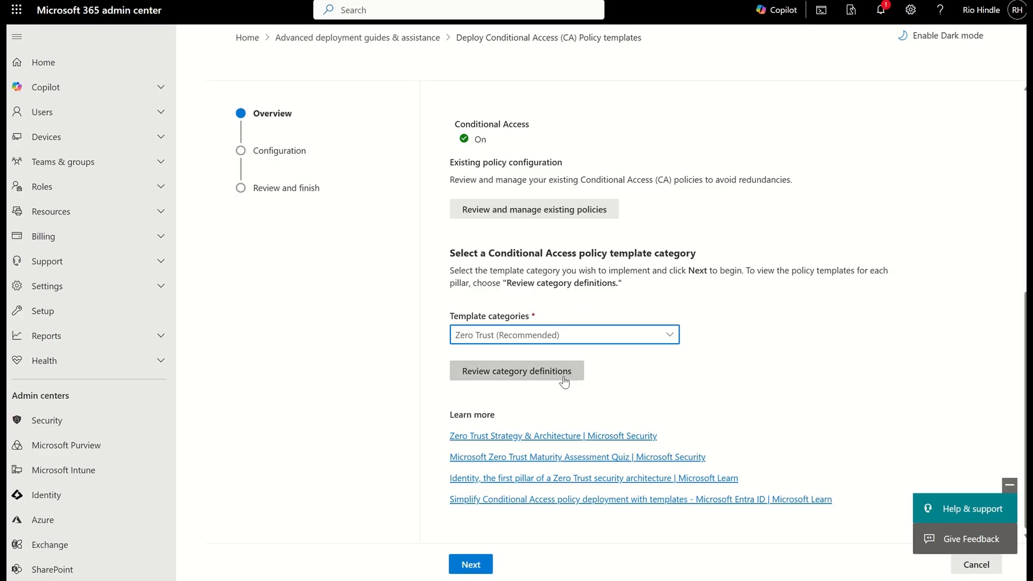
- Open the category definitions and examine the policies available under Zero Trust (Recommended), including the risky sign-ins policy
left_click(564, 382)
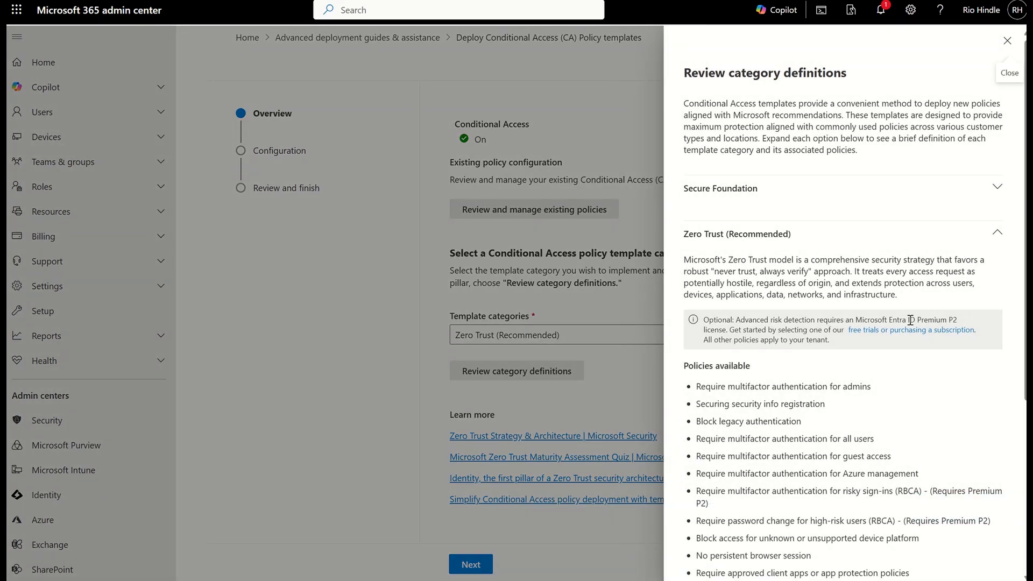
scroll(917, 317, "down", 2)
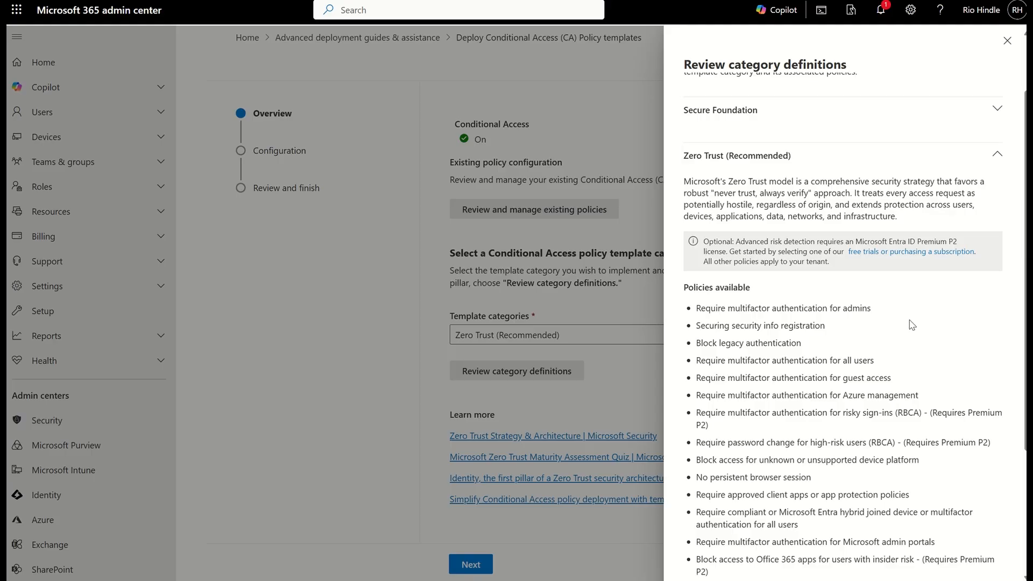
scroll(912, 324, "down", 1)
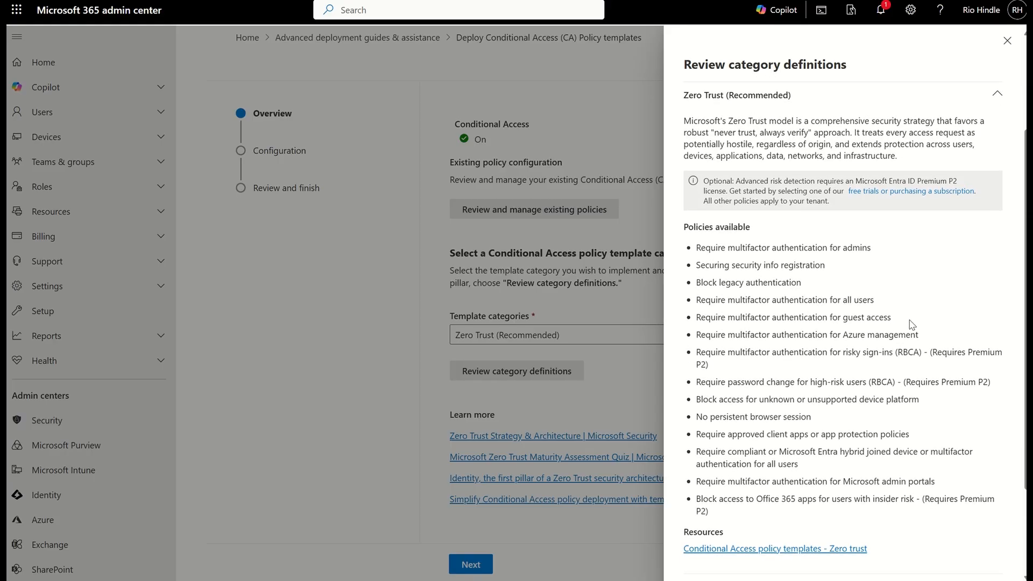
scroll(912, 324, "down", 1)
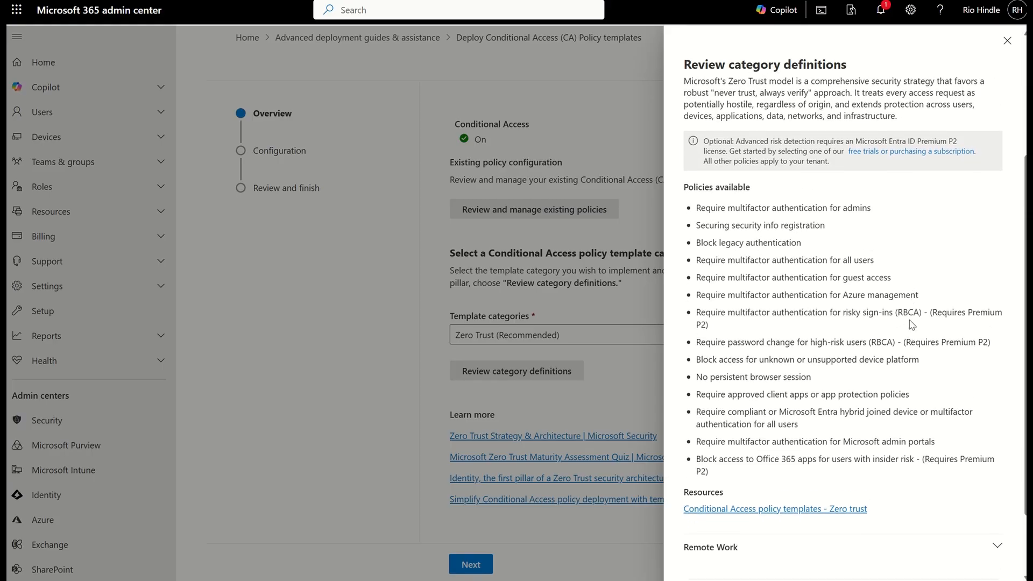
left_click_drag(725, 475, 703, 259)
left_click(807, 252)
left_click_drag(841, 314, 893, 315)
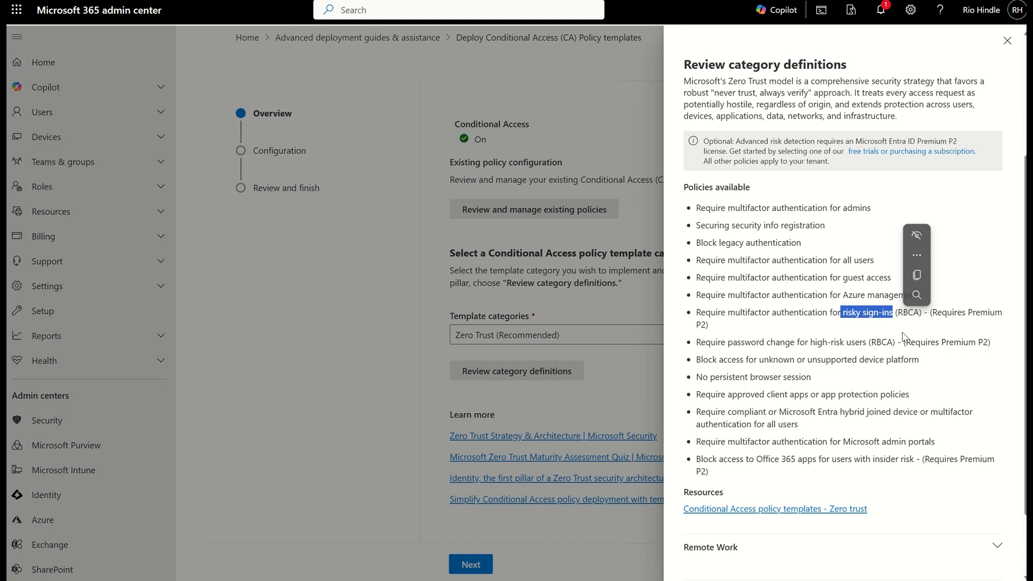
scroll(786, 379, "down", 2)
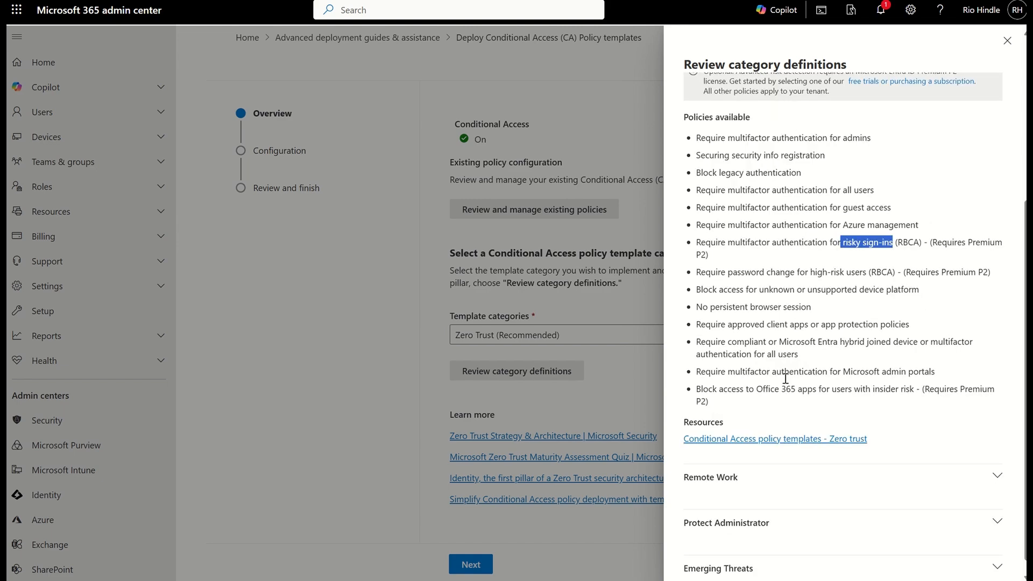
- Expand the Remote Work and Protect Administrator definitions, examine their available policies, and close the category definitions
left_click(834, 455)
scroll(831, 456, "down", 3)
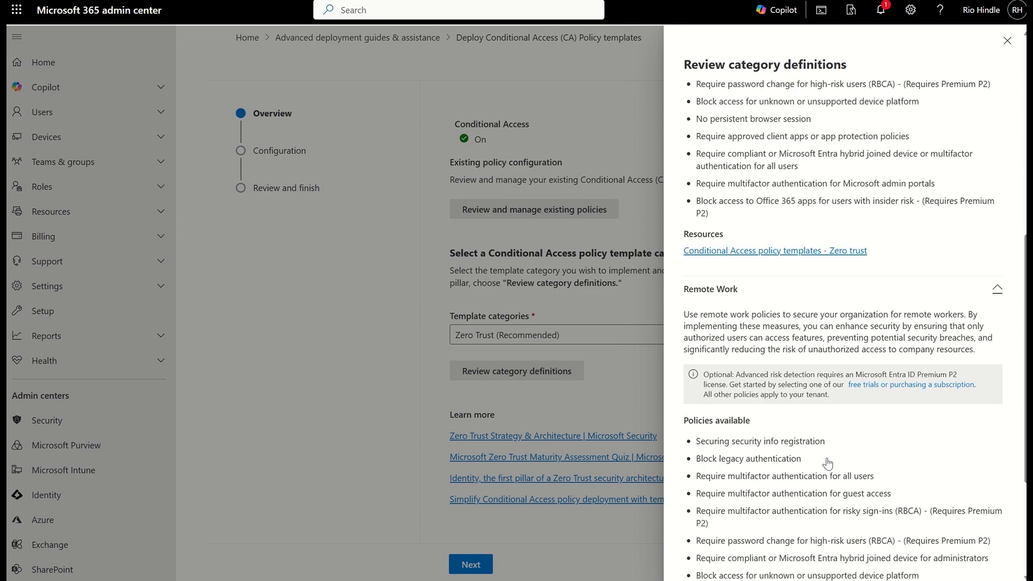
left_click(802, 501)
scroll(803, 498, "down", 3)
scroll(803, 497, "up", 8)
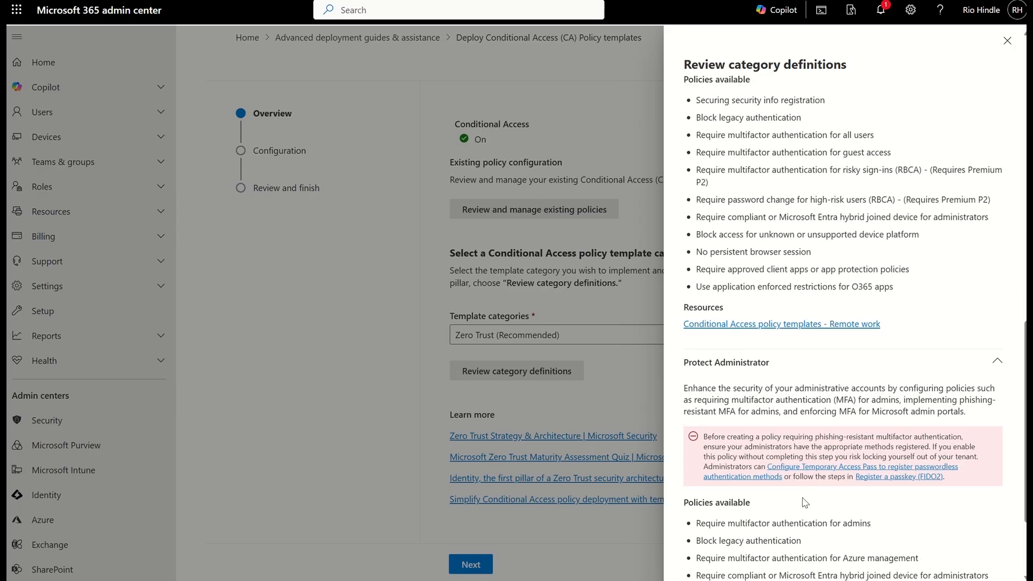
scroll(803, 498, "up", 5)
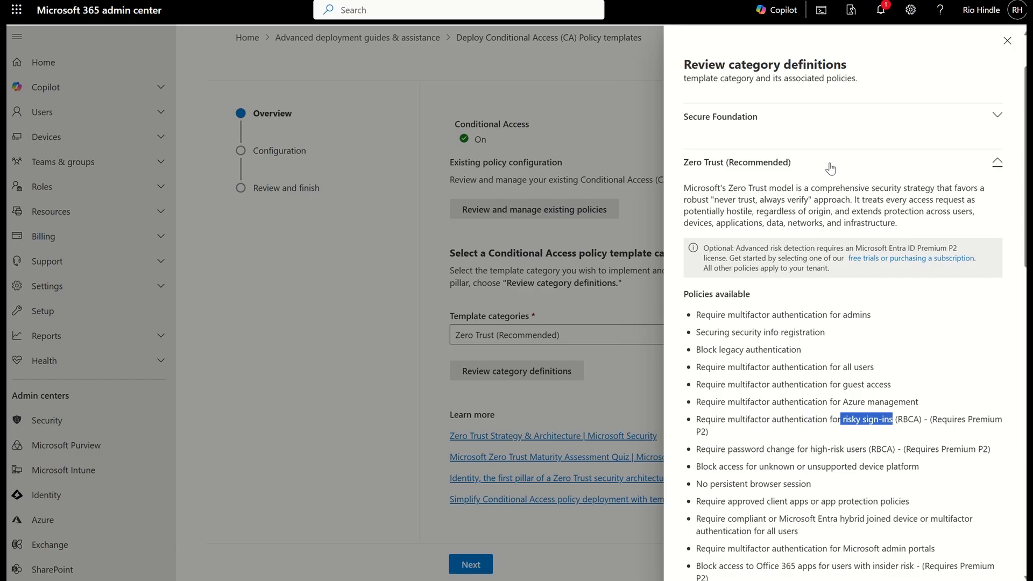
left_click(1007, 40)
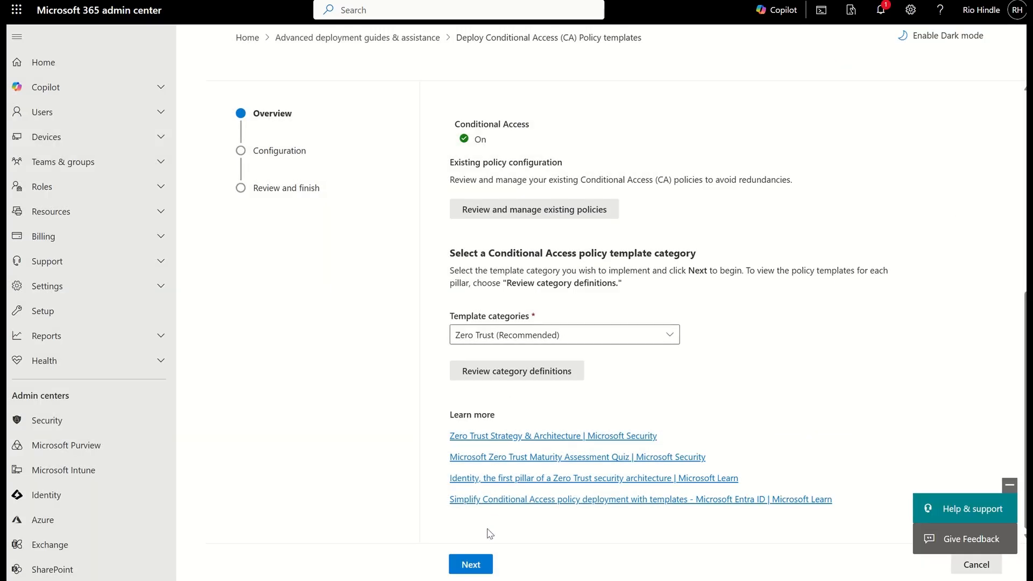
- Continue to the Zero Trust configuration, look through the selectable policies, and select "Require multifactor authentication for admins"
left_click(471, 564)
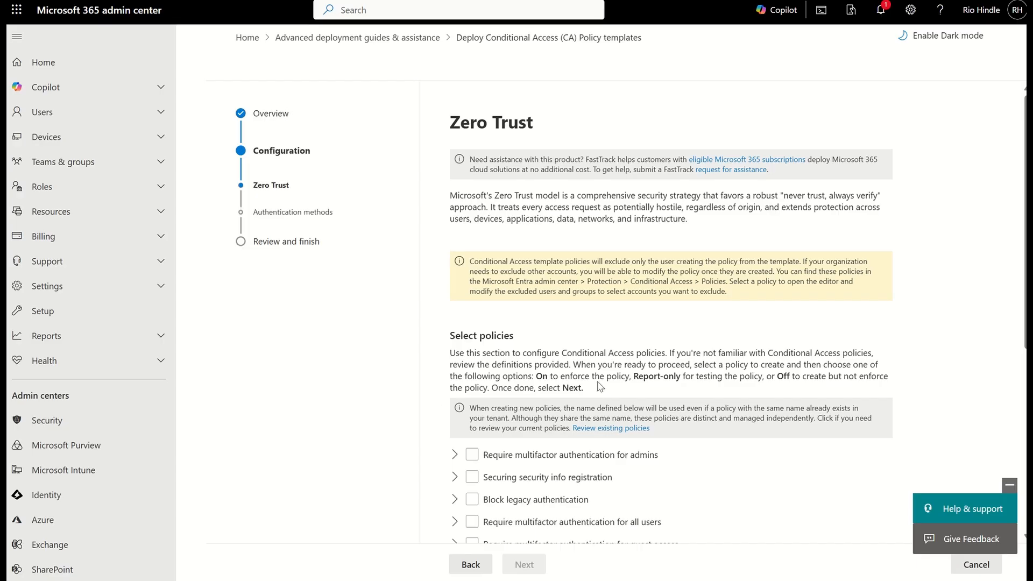
scroll(598, 386, "down", 3)
scroll(599, 386, "down", 1)
scroll(598, 386, "up", 2)
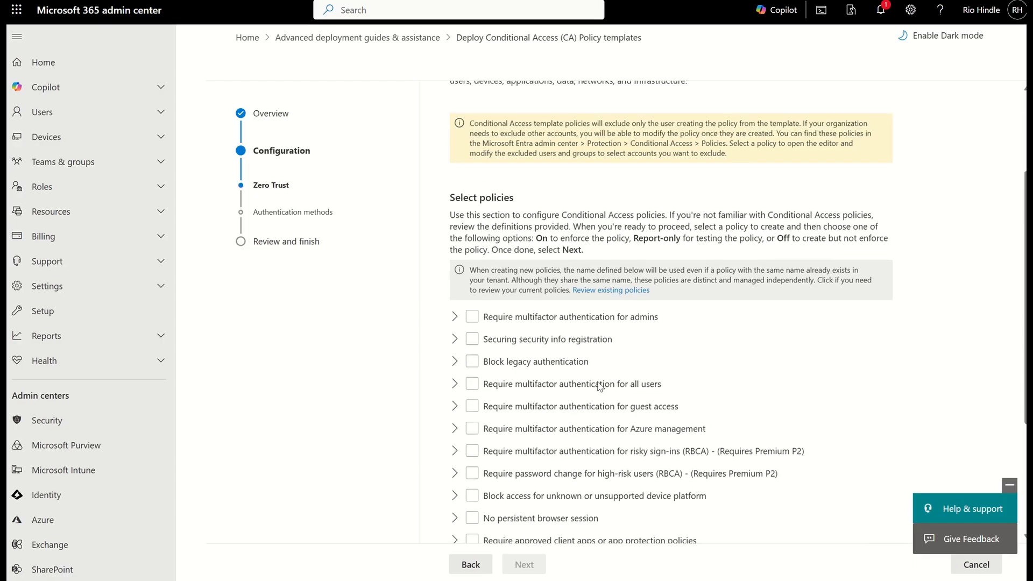
scroll(598, 386, "down", 1)
scroll(599, 385, "down", 2)
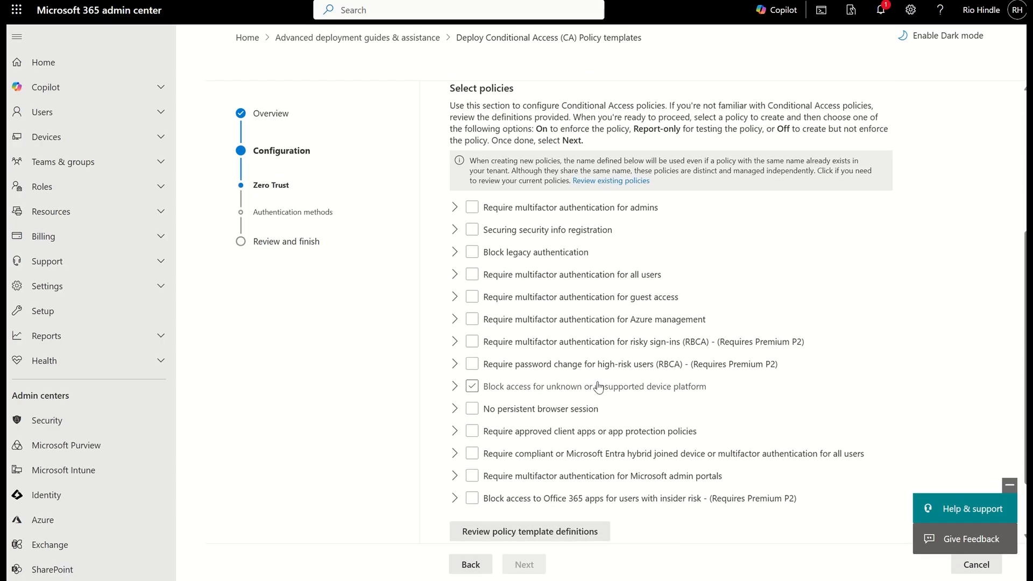
left_click(475, 209)
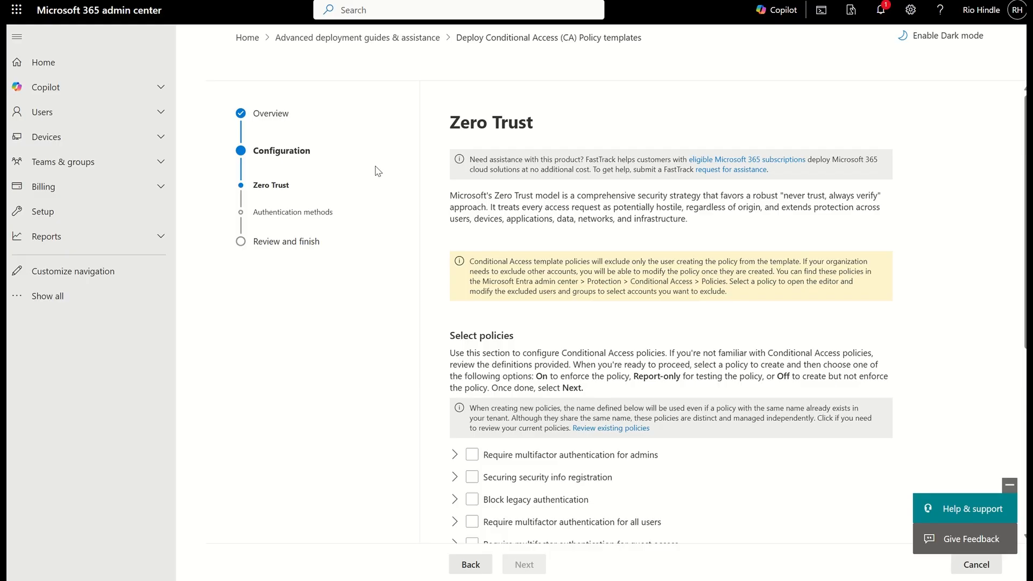
- Look over the Zero Trust page again from its heading down to the list of selectable policies
left_click_drag(450, 130, 534, 129)
left_click(439, 309)
scroll(439, 309, "down", 4)
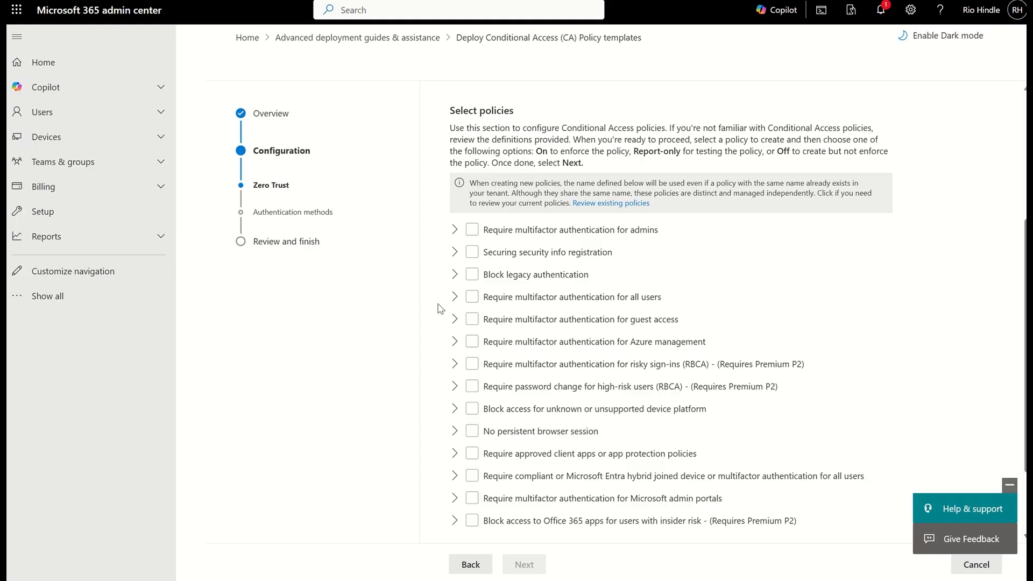
- Select the "No persistent browser session" policy for creation in Report-only mode
scroll(504, 343, "down", 1)
left_click(506, 344)
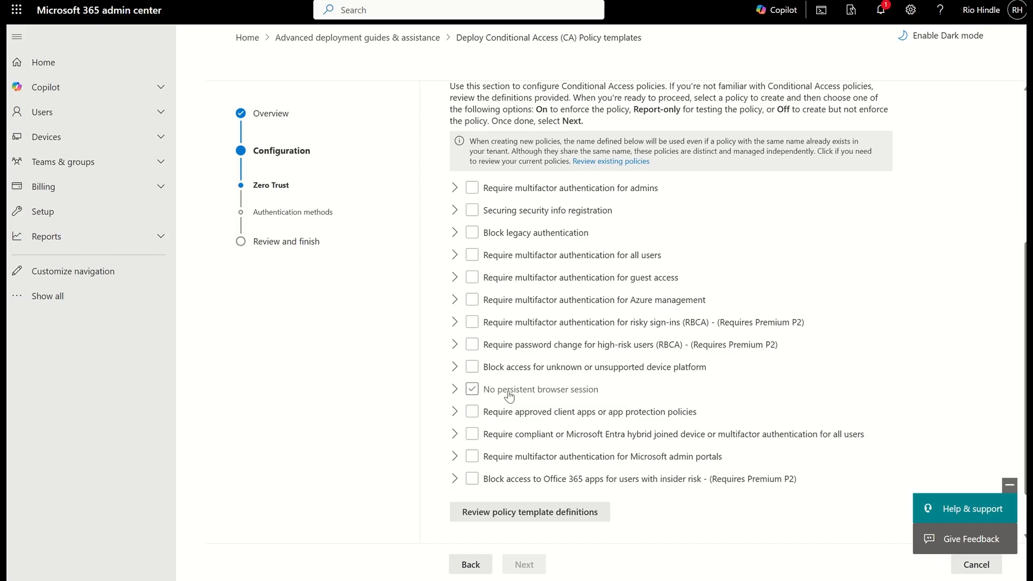
left_click(477, 391)
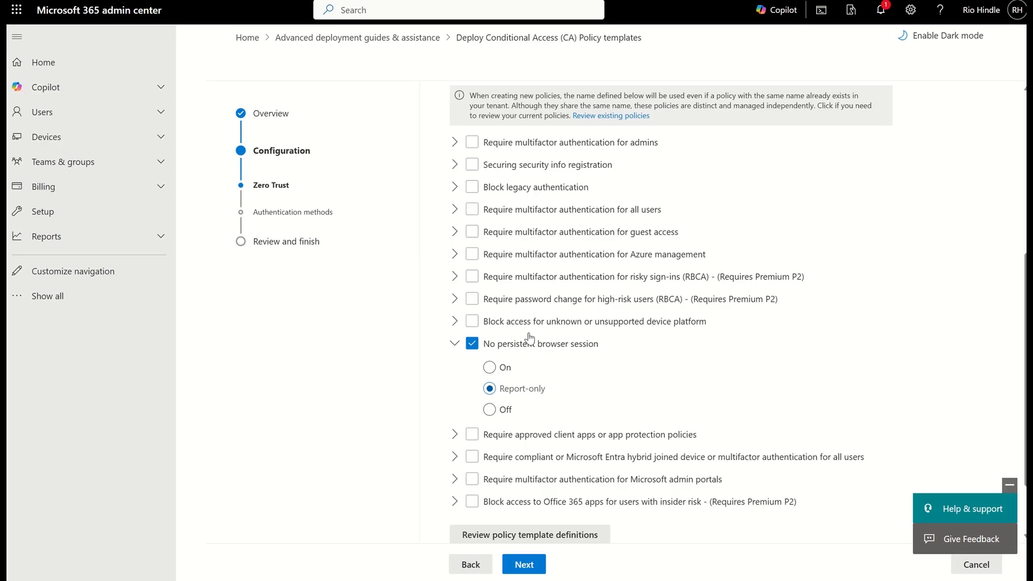
left_click(533, 480)
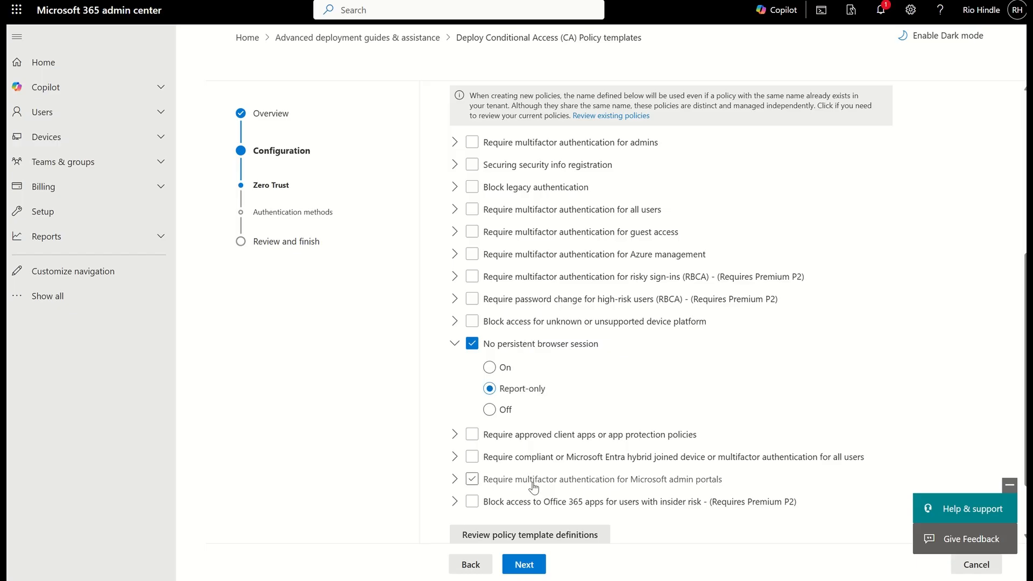
- Open the policy template definitions and bring up the definition of "No persistent browser session"
scroll(533, 488, "down", 2)
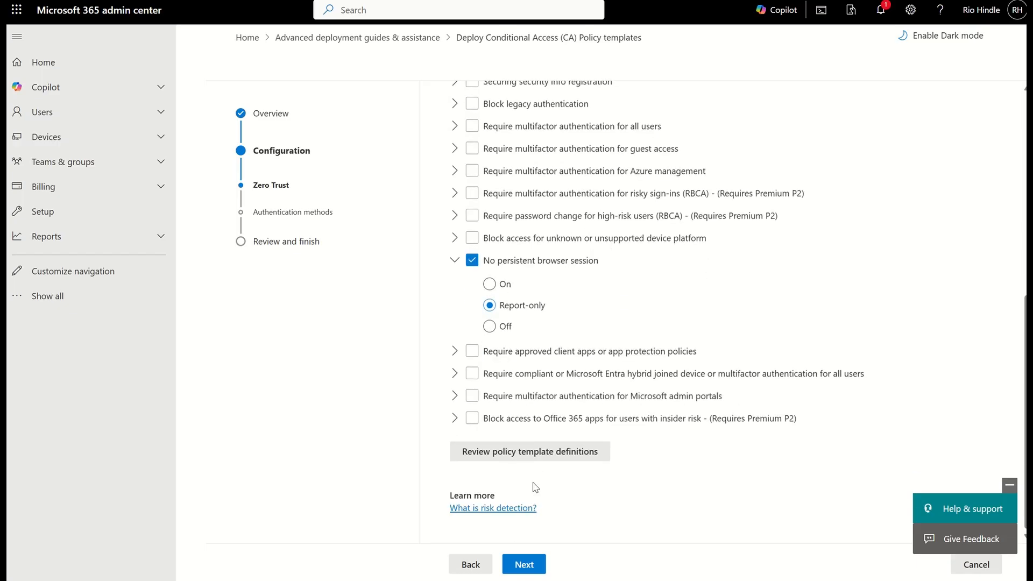
left_click(476, 462)
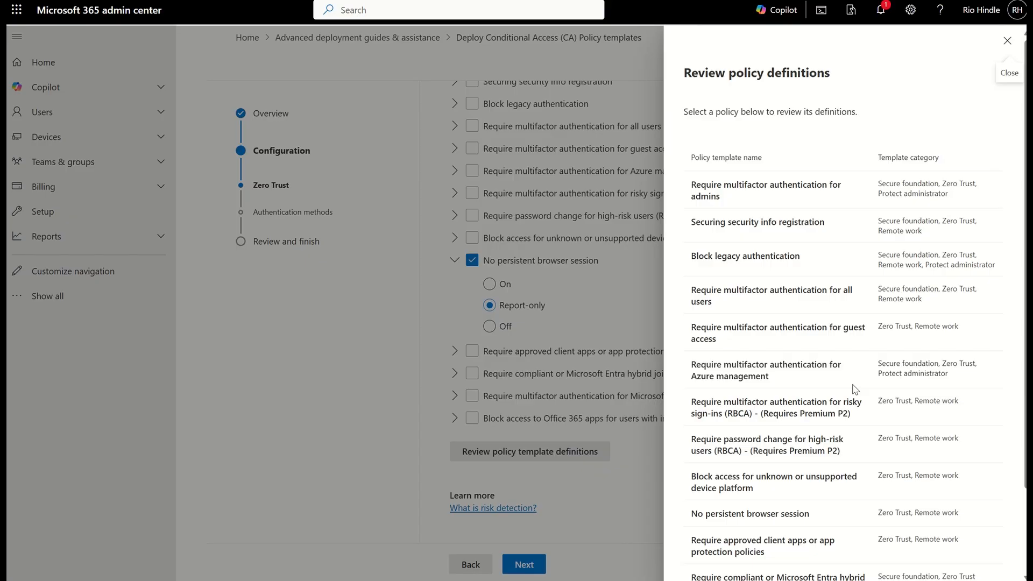
scroll(856, 389, "down", 2)
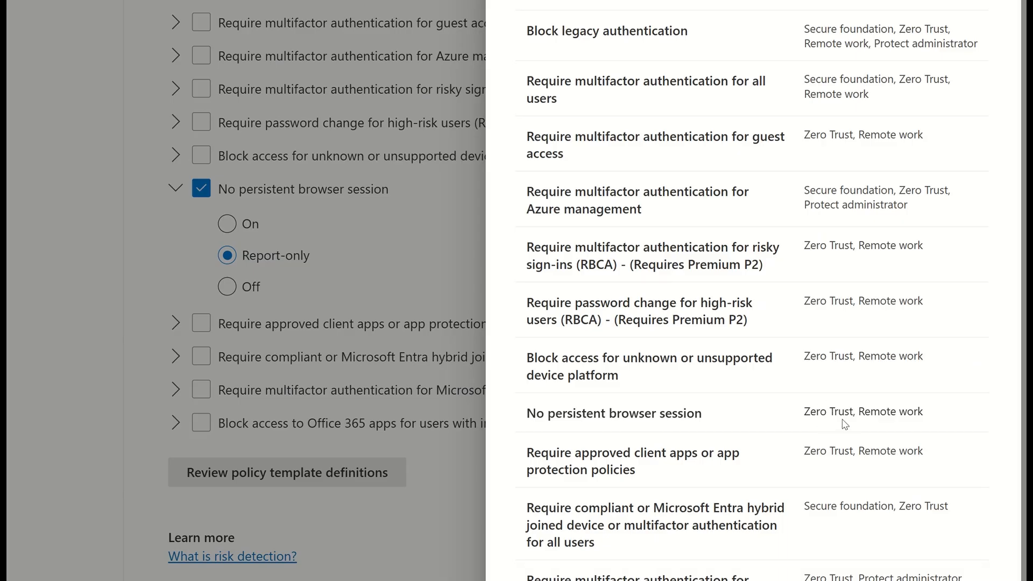
left_click_drag(859, 412, 889, 415)
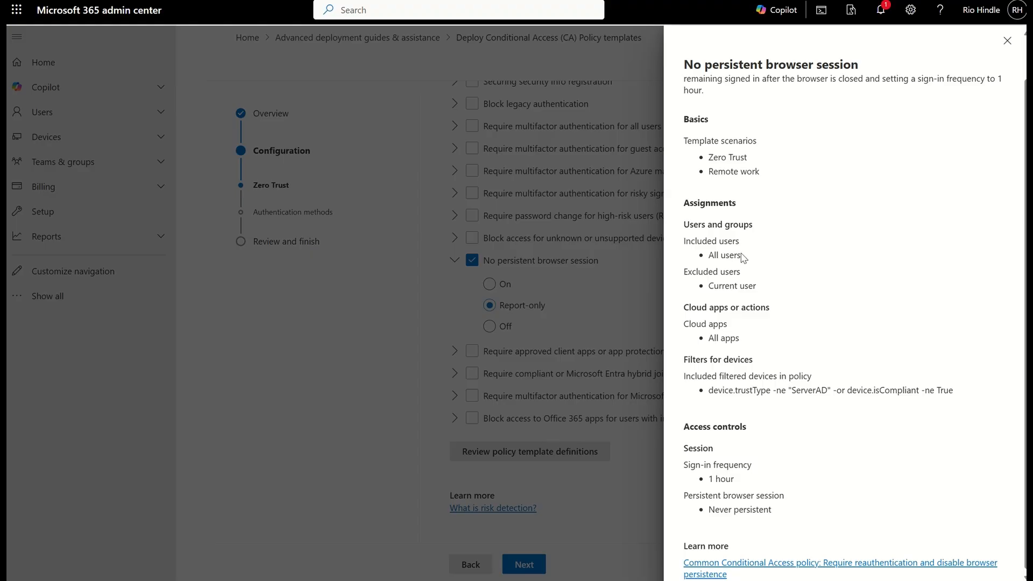
- Examine the policy's included and excluded users, cloud apps, device filter, sign-in frequency and persistent browser session settings
left_click_drag(743, 257, 709, 257)
left_click_drag(762, 289, 714, 291)
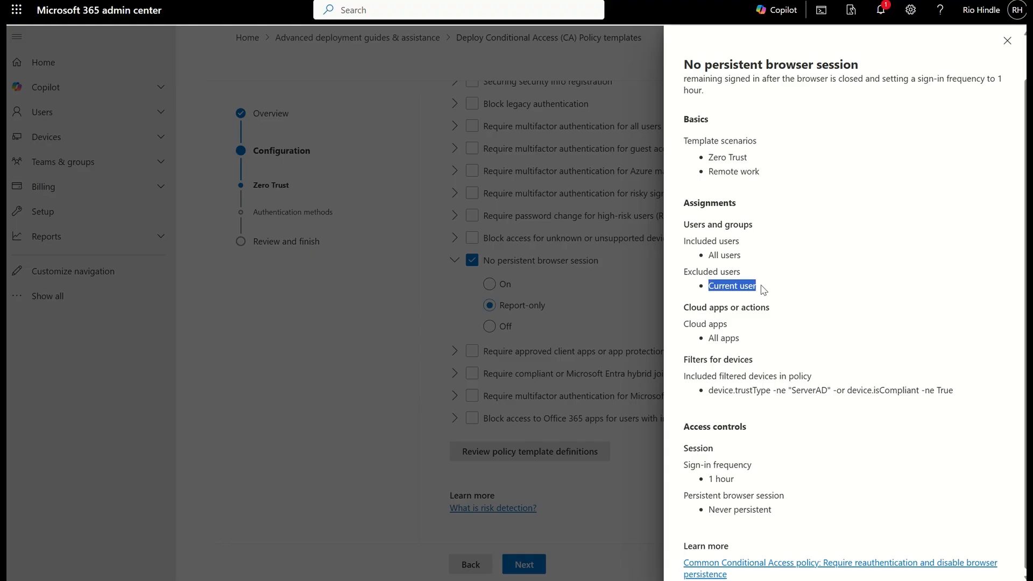
left_click(764, 290)
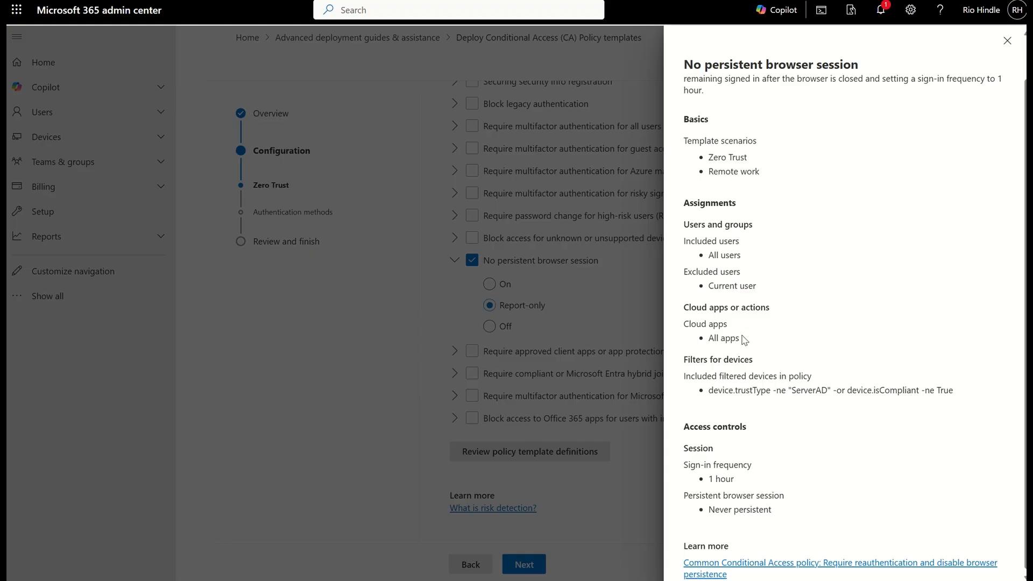
left_click_drag(740, 339, 753, 361)
left_click_drag(713, 391, 858, 401)
left_click(741, 467)
left_click_drag(736, 479, 708, 480)
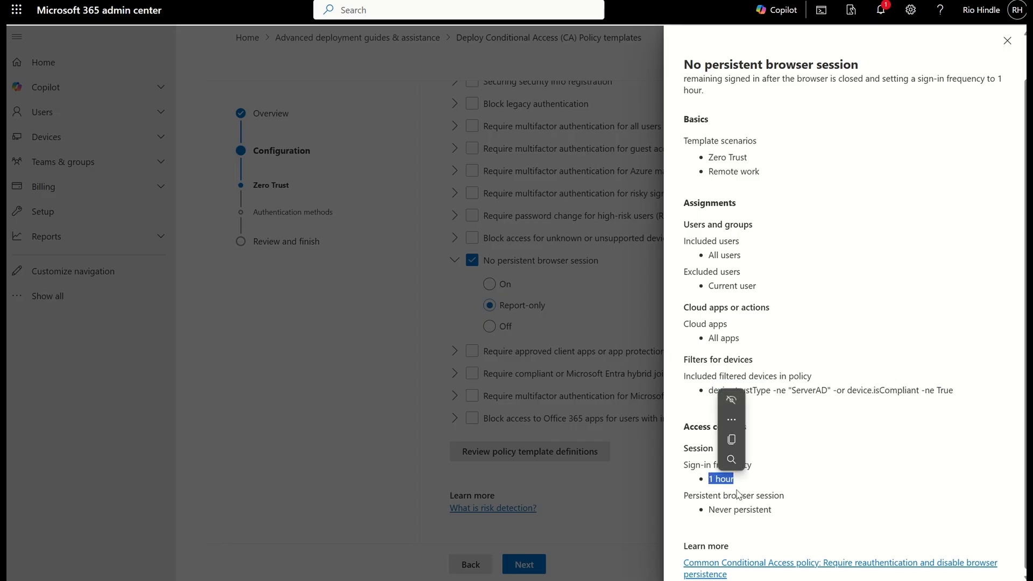
left_click_drag(772, 510, 709, 510)
left_click(779, 469)
scroll(801, 283, "up", 1)
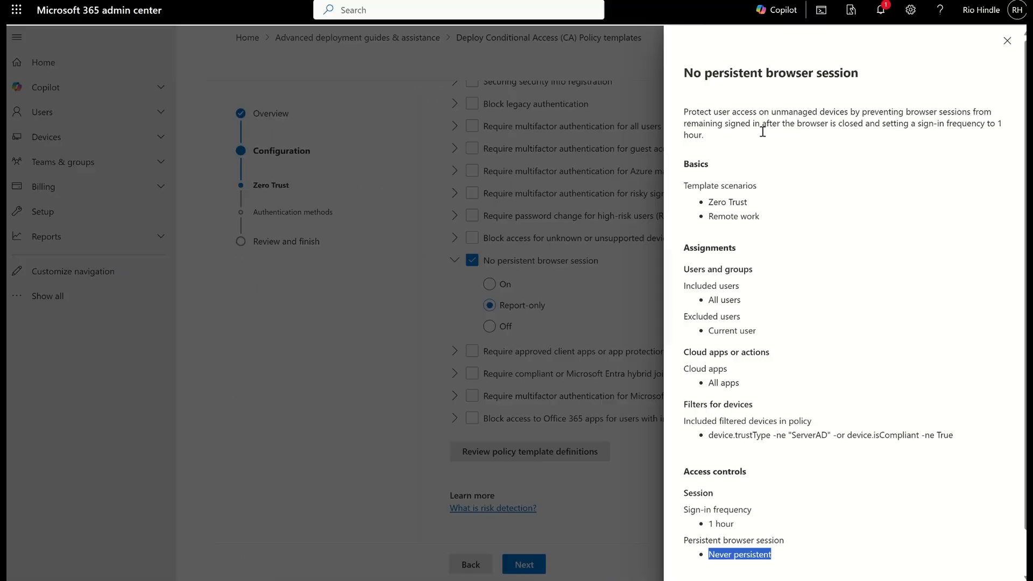
scroll(847, 413, "down", 1)
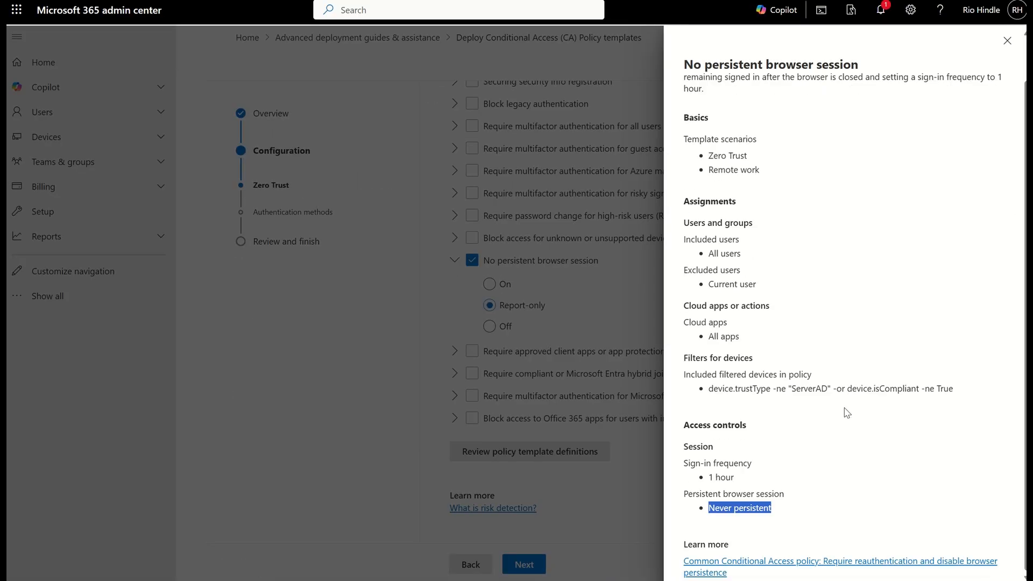
scroll(847, 413, "up", 1)
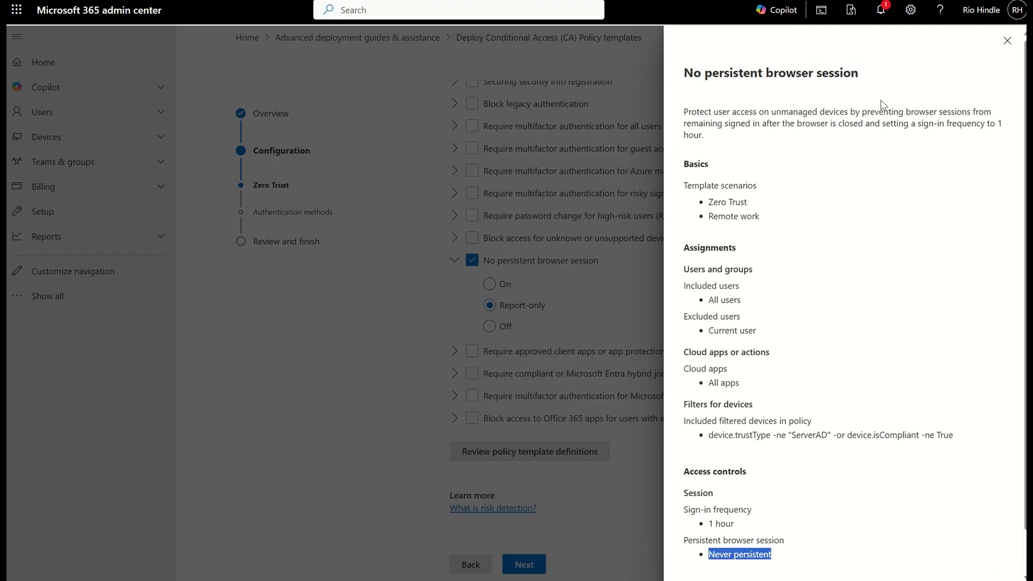
- Close the policy definitions and continue to the multifactor authentication methods
left_click(1007, 43)
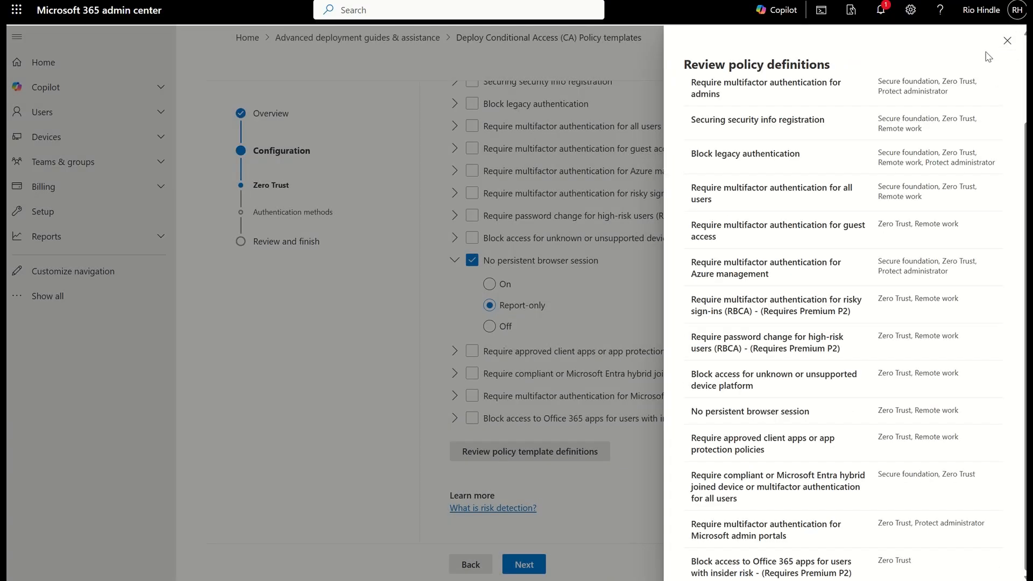
left_click(1006, 42)
left_click(532, 564)
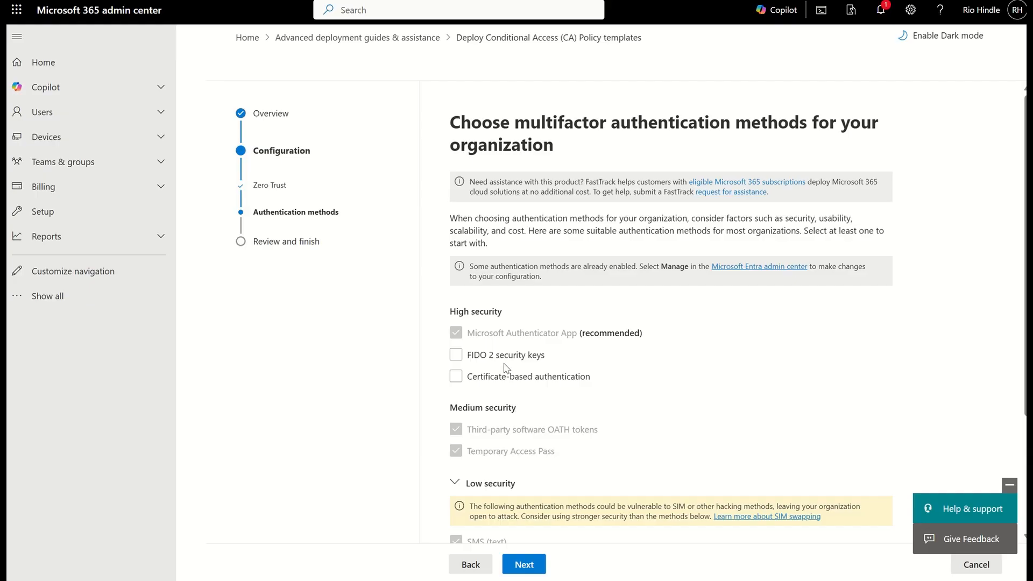
- Look over the high, medium and low security authentication methods, including FIDO 2 security keys and certificate-based authentication
scroll(505, 366, "down", 1)
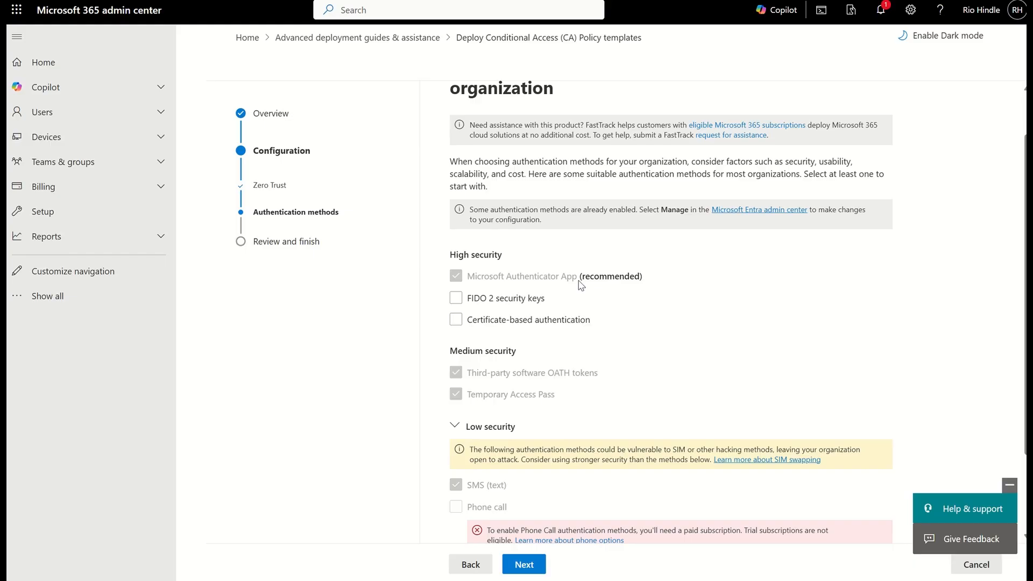
left_click(540, 300)
left_click(542, 304)
left_click(494, 323)
left_click(494, 323)
scroll(503, 371, "down", 1)
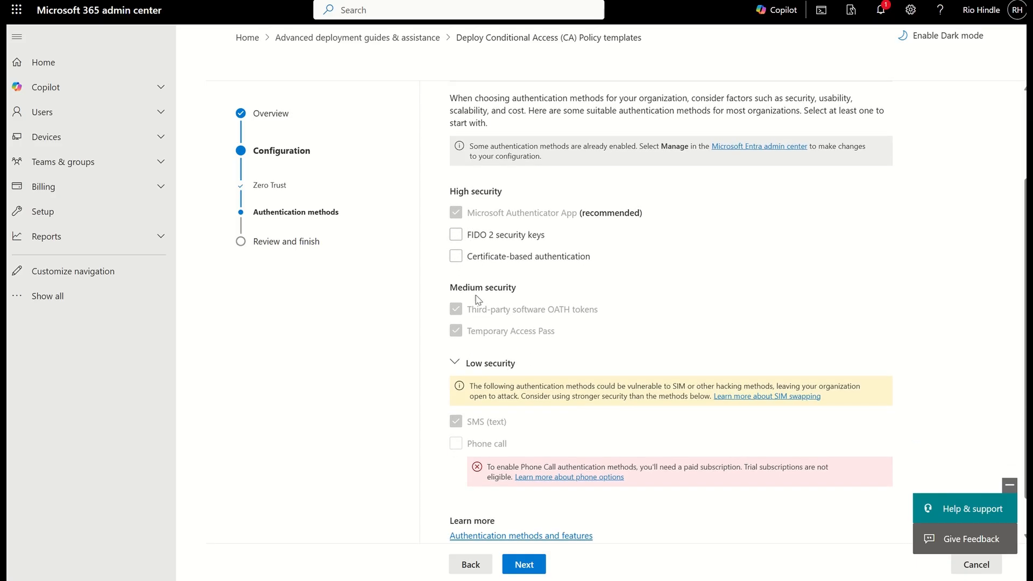
left_click(475, 263)
left_click(474, 262)
scroll(573, 445, "down", 1)
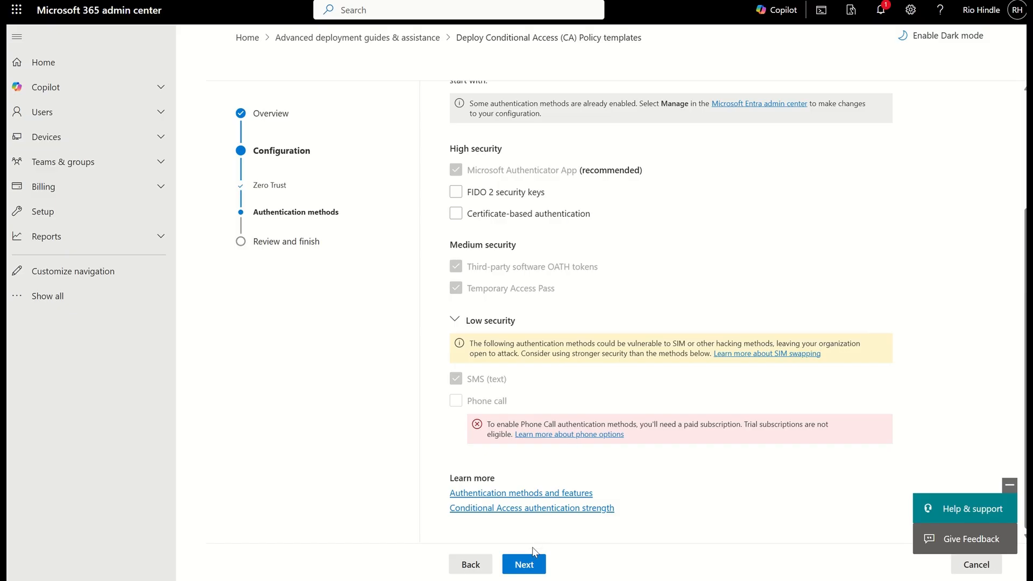
- Continue to the final review, attest to the low security authentication methods, and choose "Other" as the reason
left_click(529, 563)
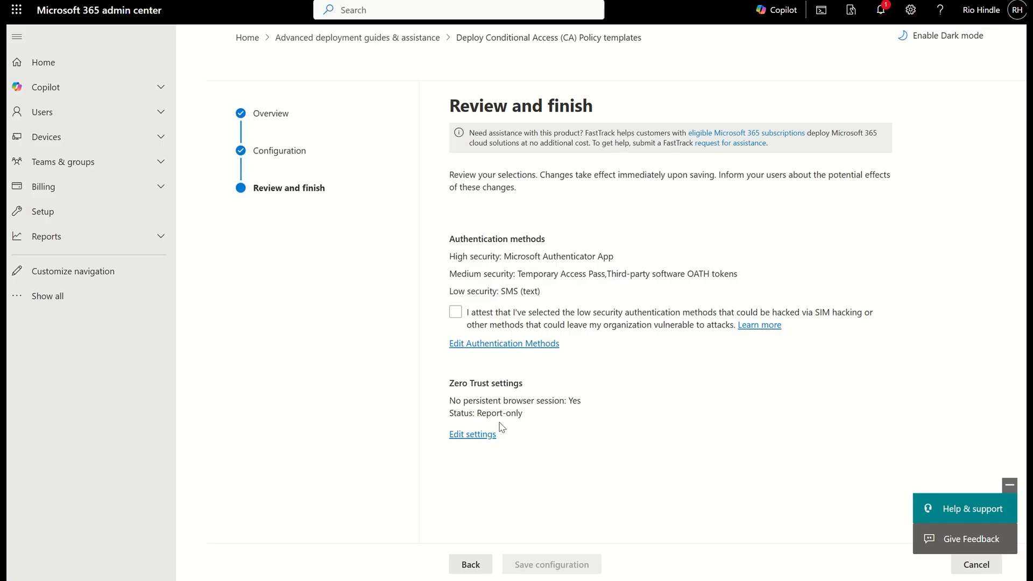
left_click(462, 315)
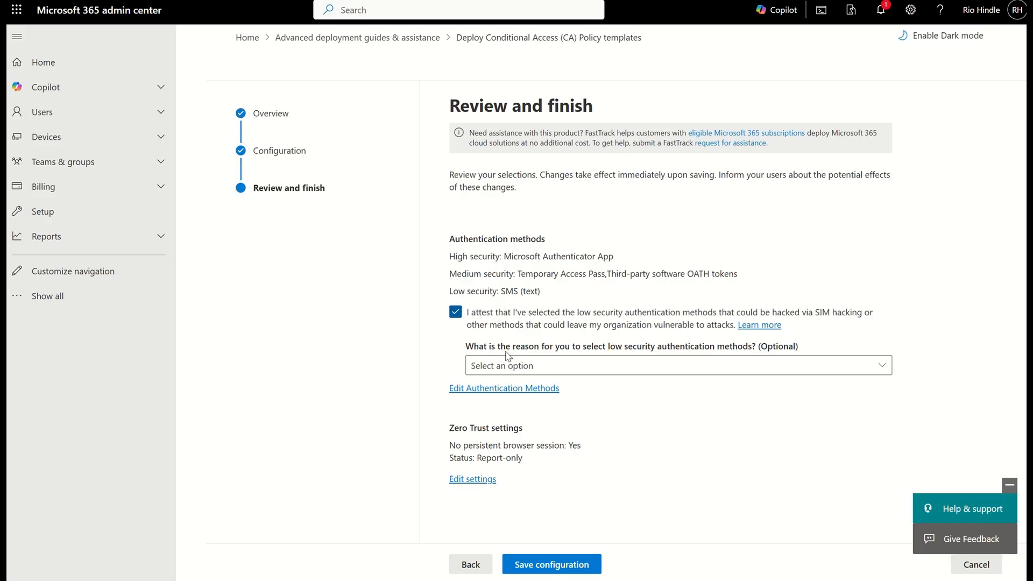
left_click(498, 366)
left_click(507, 386)
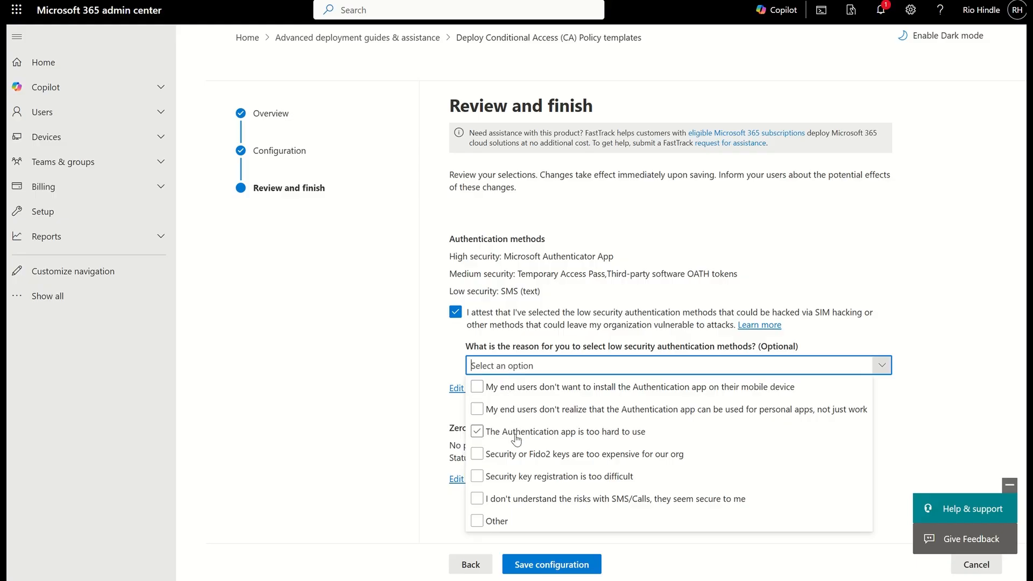
left_click(524, 457)
left_click(511, 501)
left_click(477, 521)
left_click(947, 358)
- Enter "SSPR in Use." as the reason description and save the configuration
left_click(706, 427)
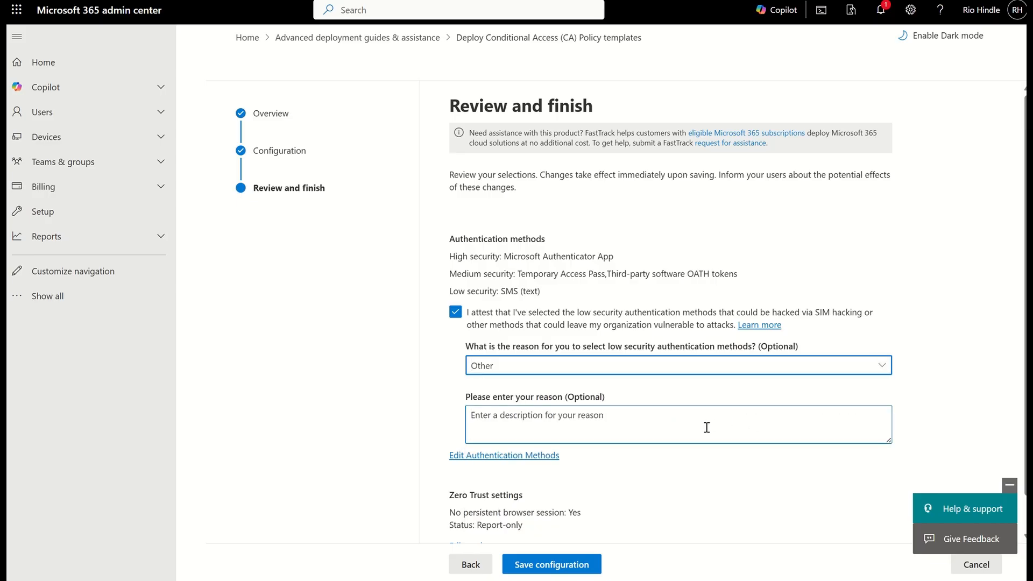
type("SSPR in Use.")
scroll(696, 440, "down", 1)
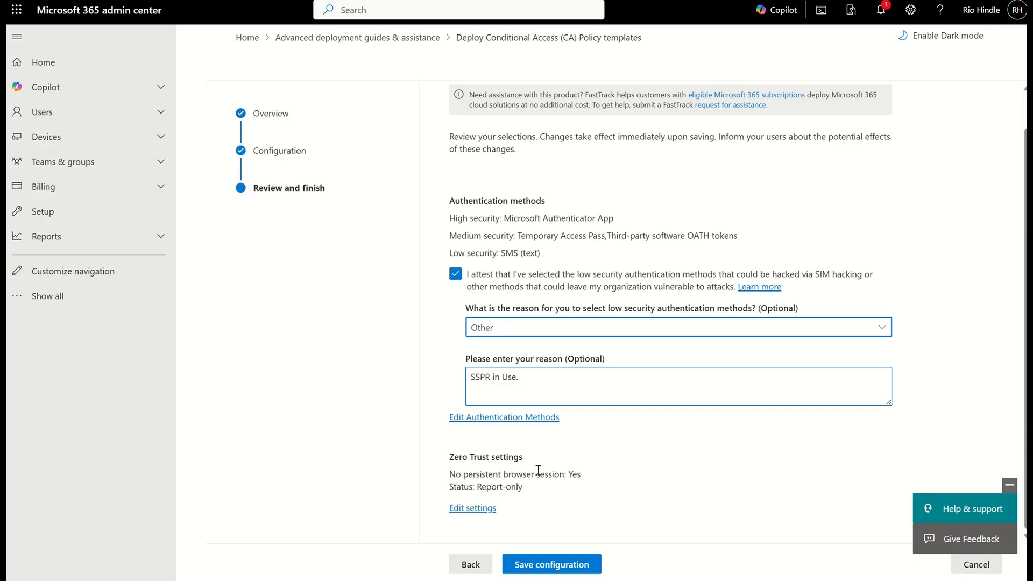
left_click(538, 563)
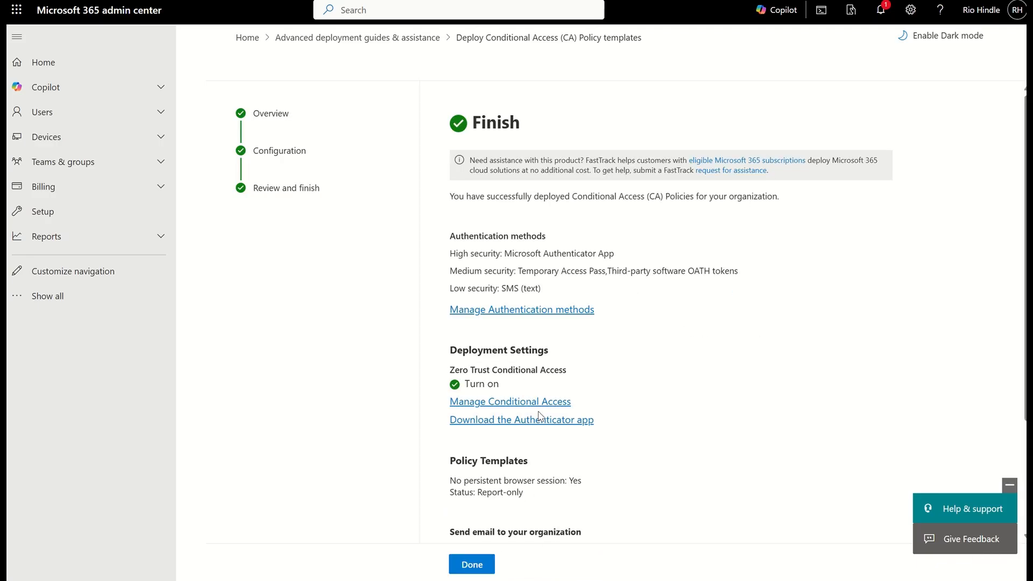
- Look over the Finish page's authentication methods, deployment settings, policy templates and next steps
scroll(539, 415, "down", 3)
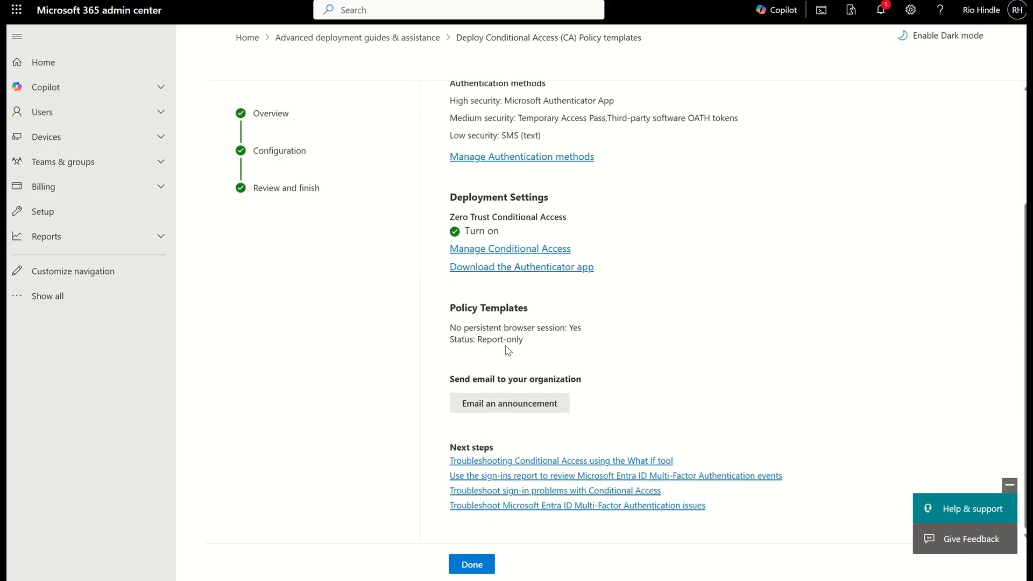
scroll(507, 350, "up", 1)
scroll(506, 350, "up", 2)
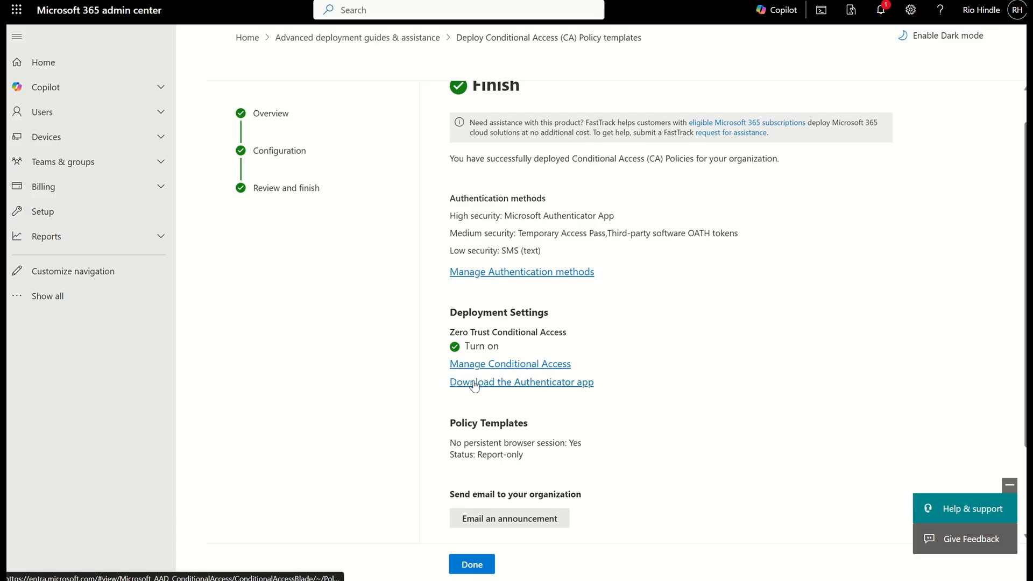
scroll(491, 475, "down", 1)
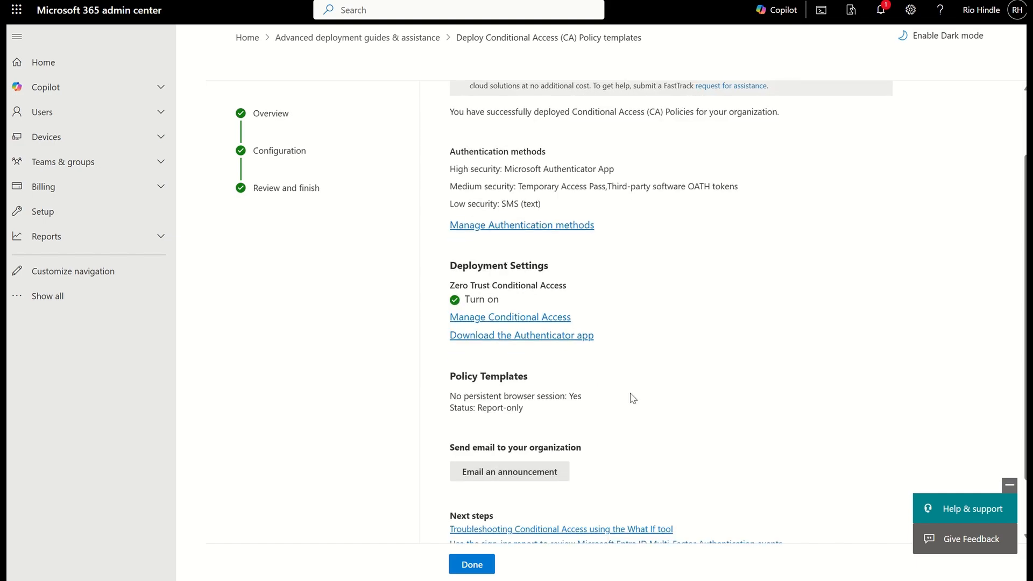
scroll(634, 398, "up", 2)
scroll(633, 398, "down", 2)
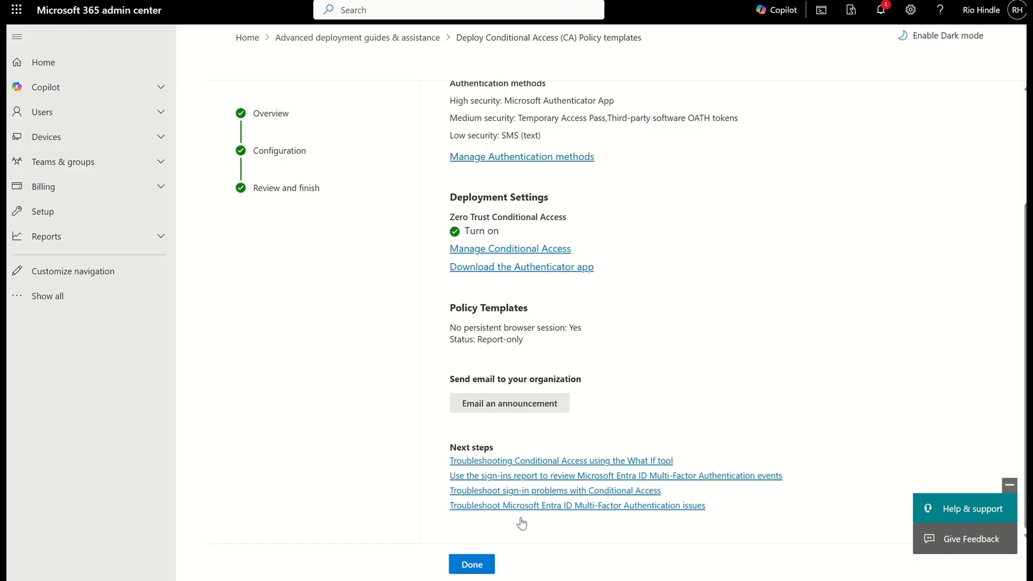
- Finish the guide, switch to the Microsoft Entra admin center, and open and refresh the Conditional Access policies list
left_click(473, 565)
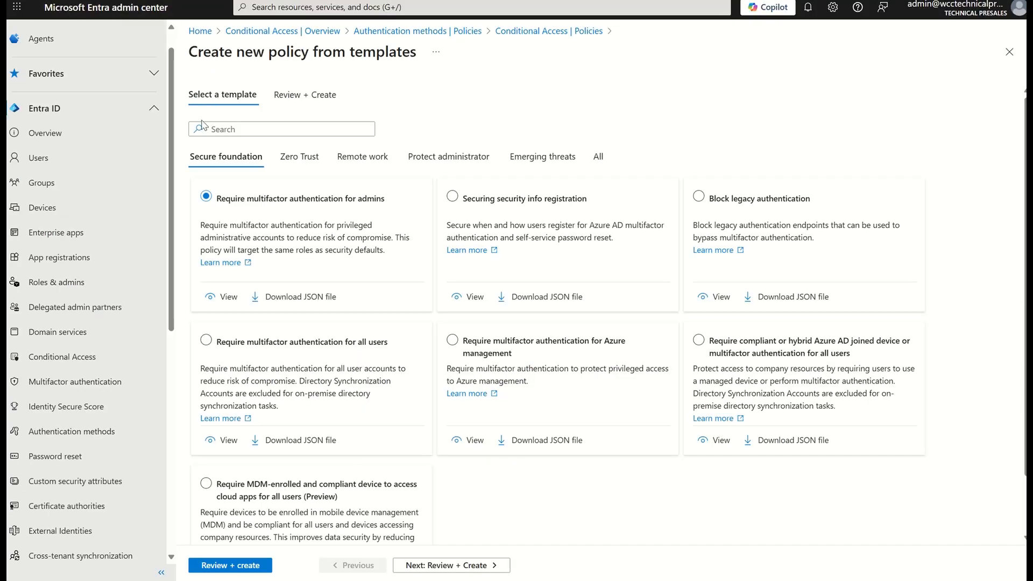
left_click(81, 356)
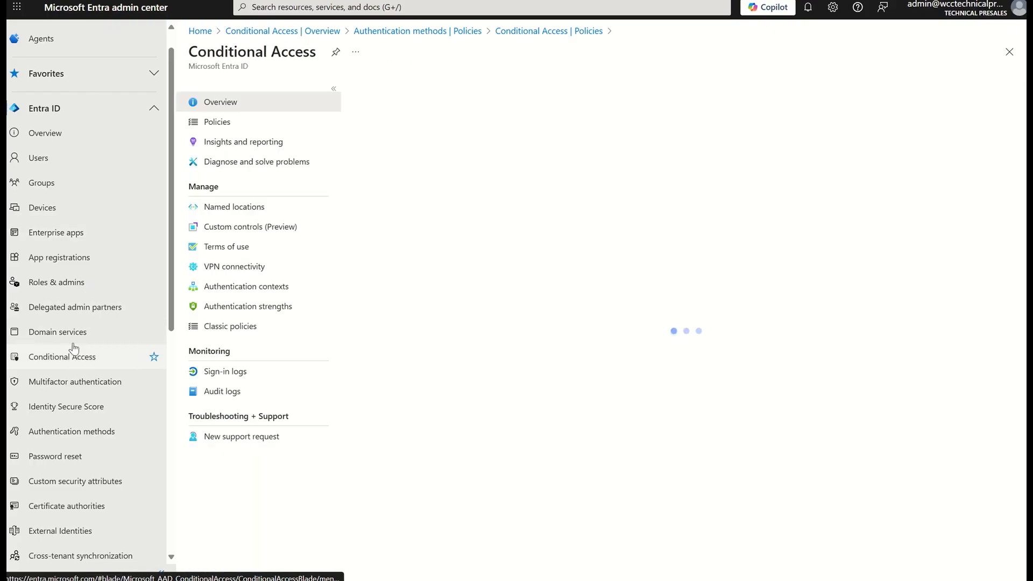
left_click(229, 127)
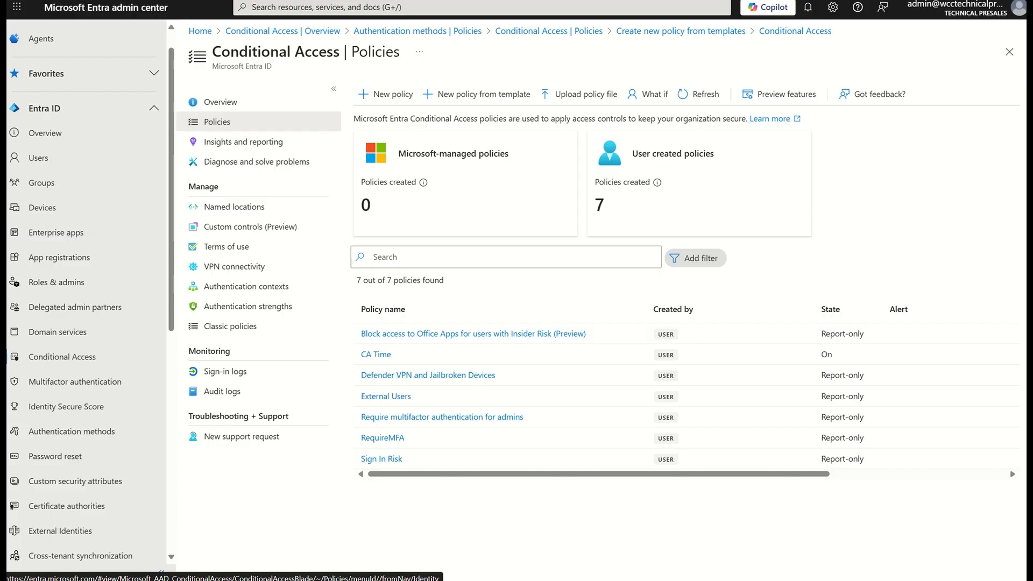
key("F5")
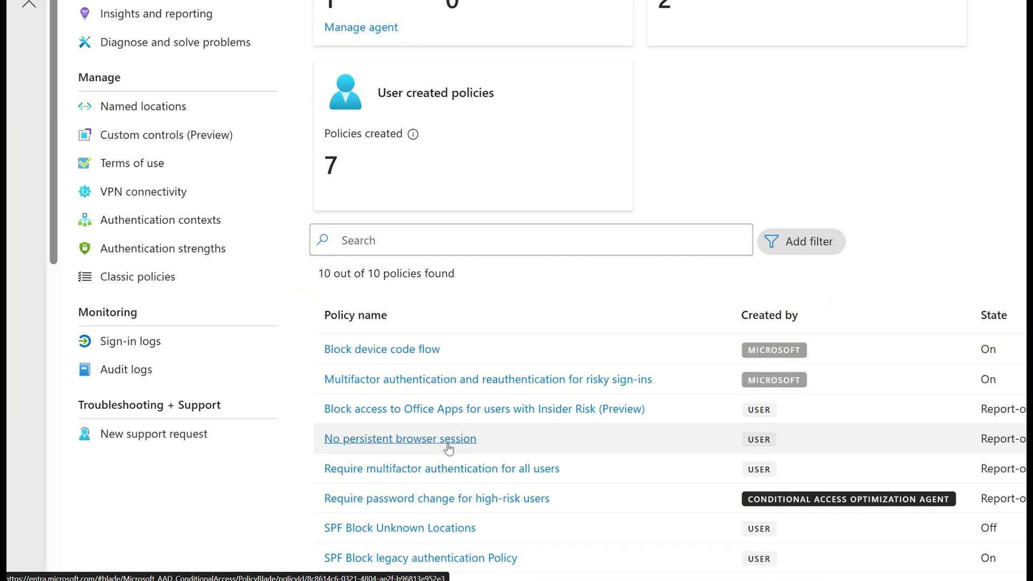
- Examine the state and creation date of the "No persistent browser session" policy in the list
scroll(449, 448, "right", 5)
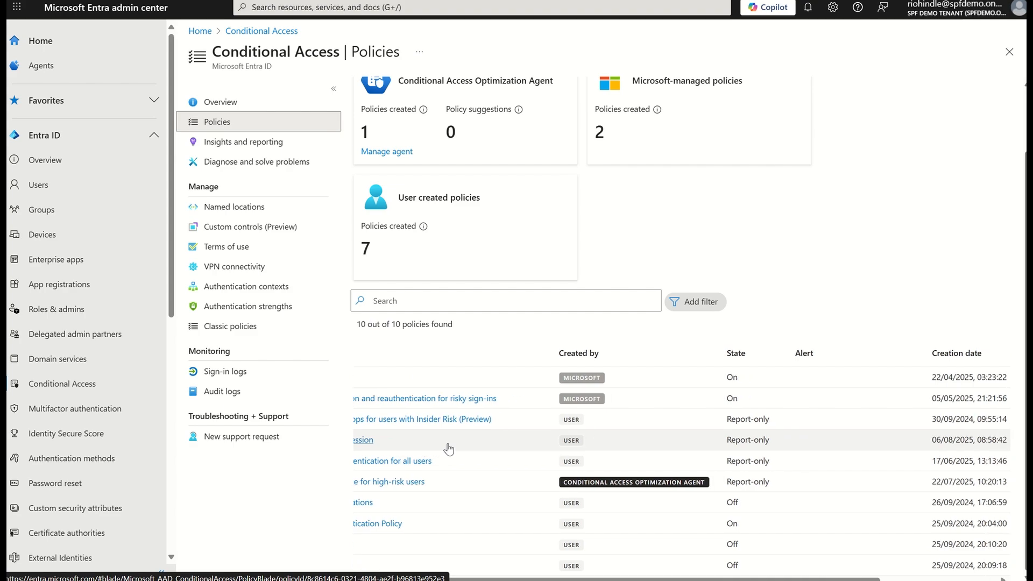
scroll(448, 449, "right", 2)
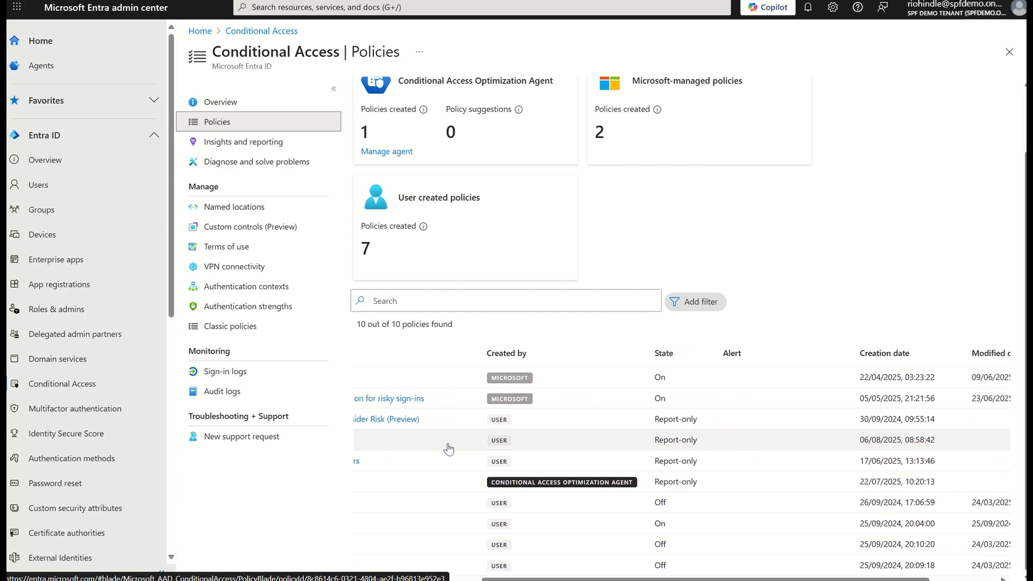
scroll(448, 448, "left", 7)
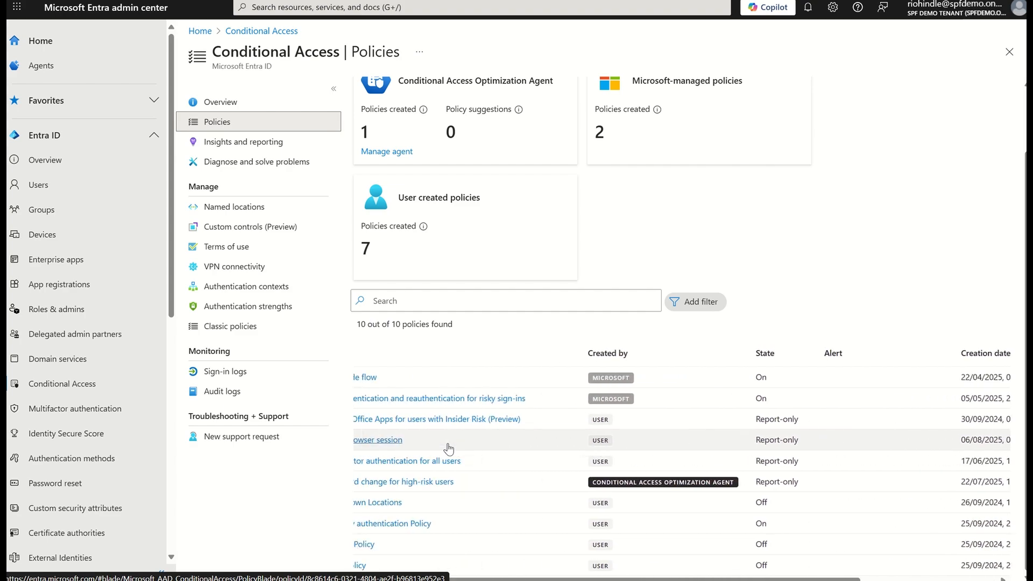